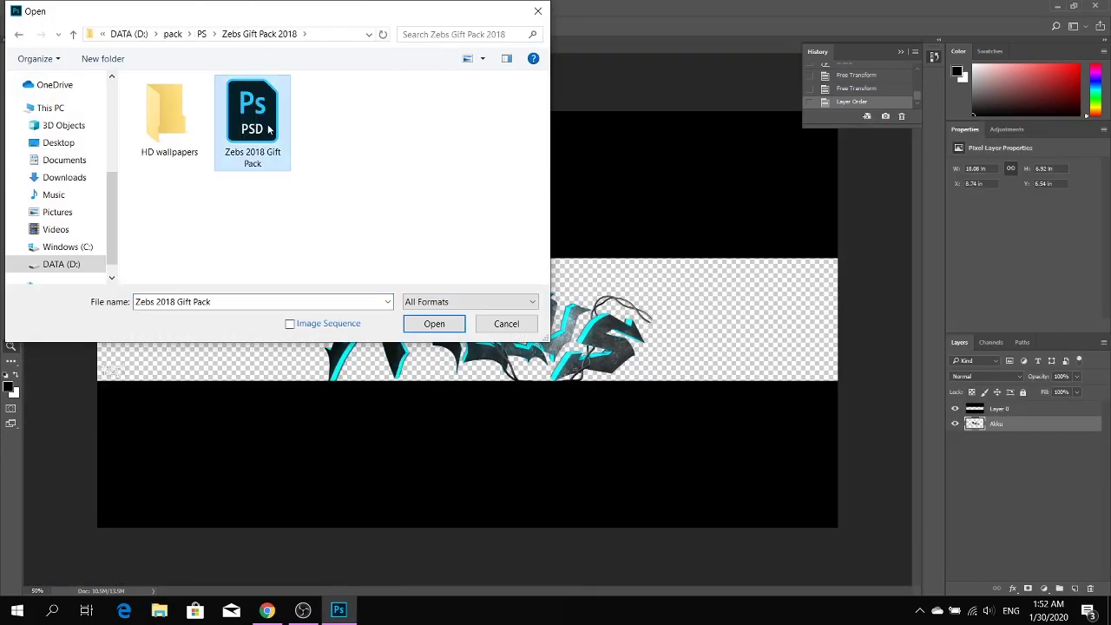
Step: Open Zebs 2018 Gift Pack.psd and hide the PSD group and layer 1 particle dots
double_click(269, 129)
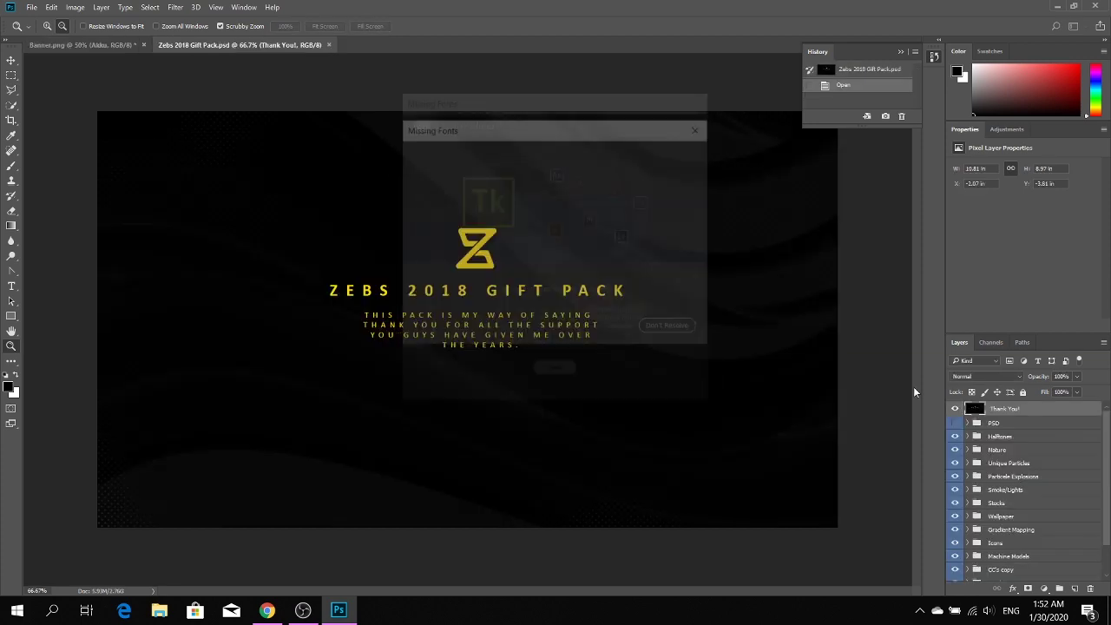
click(955, 422)
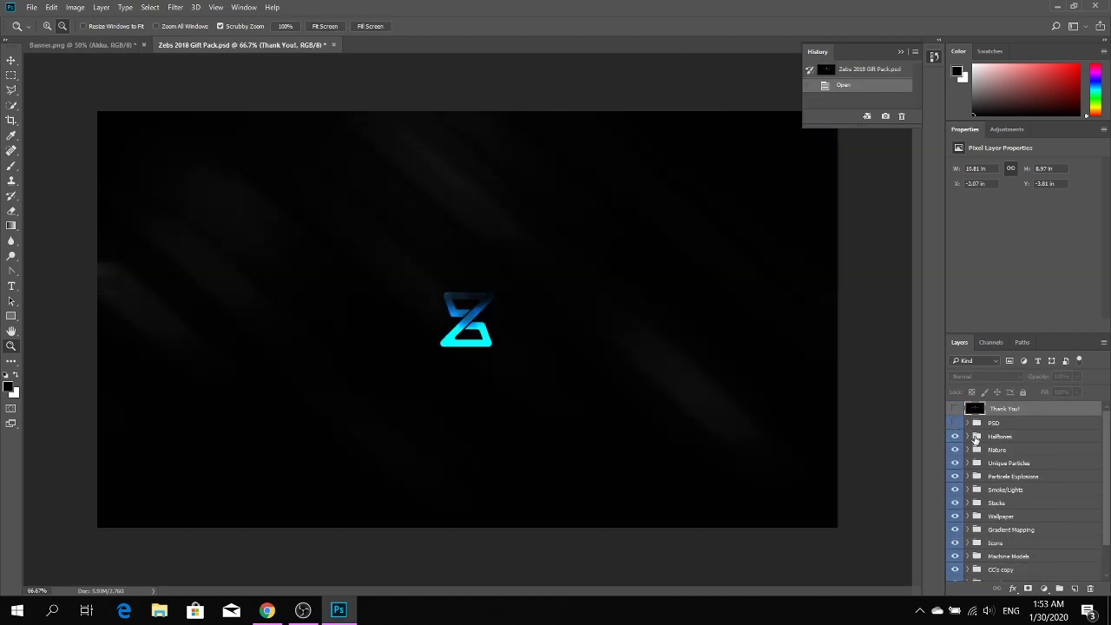
click(955, 478)
scroll(955, 520, down, 1)
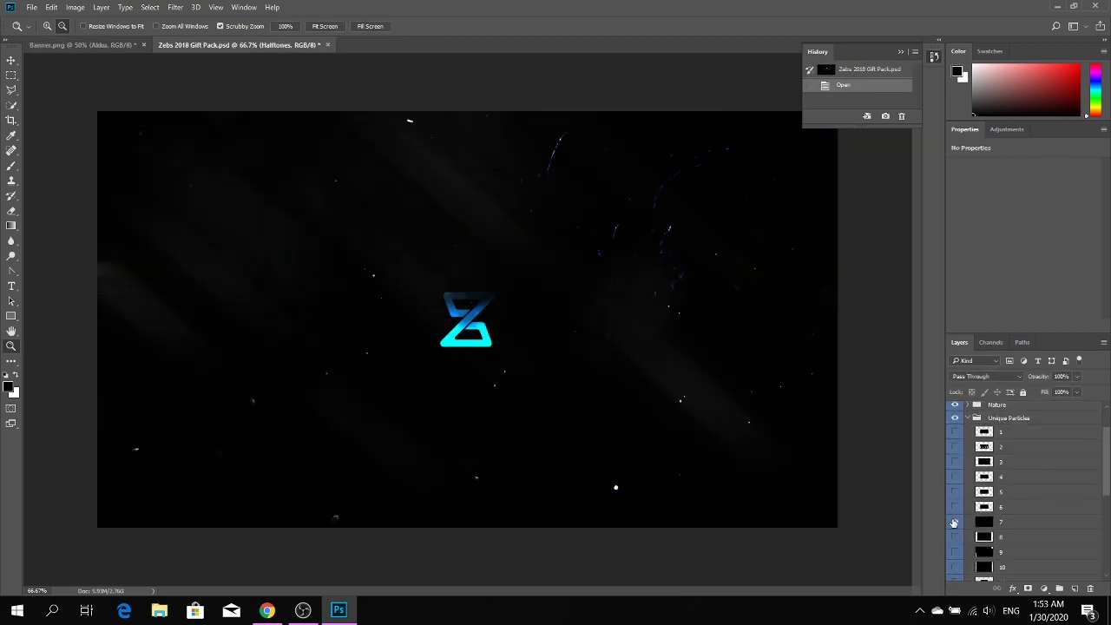
right_click(953, 523)
key(Escape)
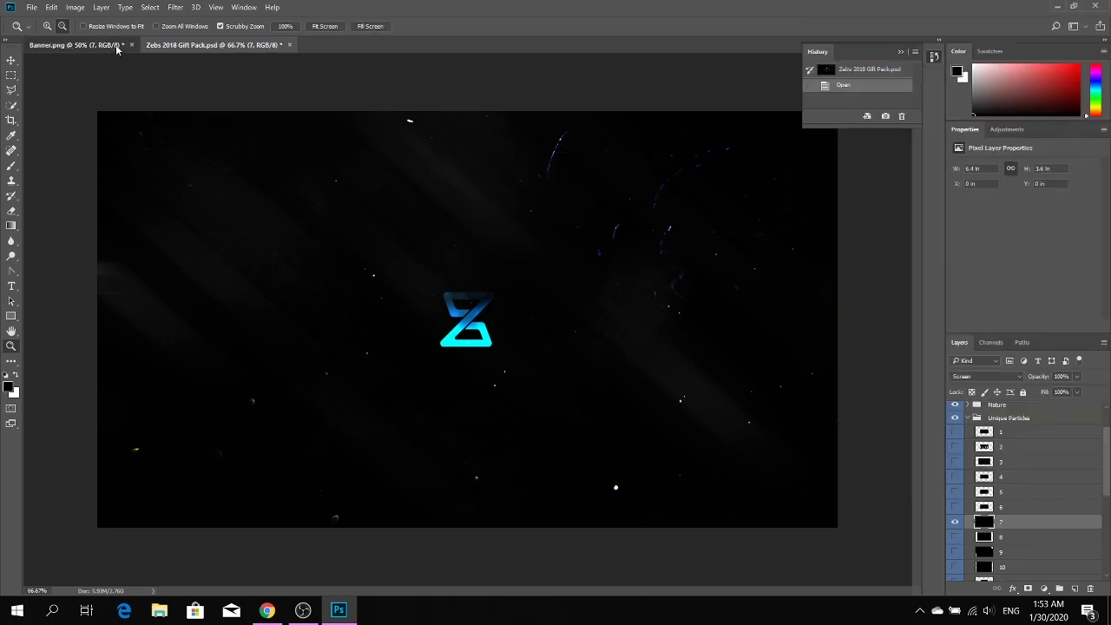
Step: Stretch particle layer 7 across the whole banner in Banner.png, then return to the gift pack
click(117, 46)
key(ctrl+t)
drag(649, 422, 616, 451)
key(Return)
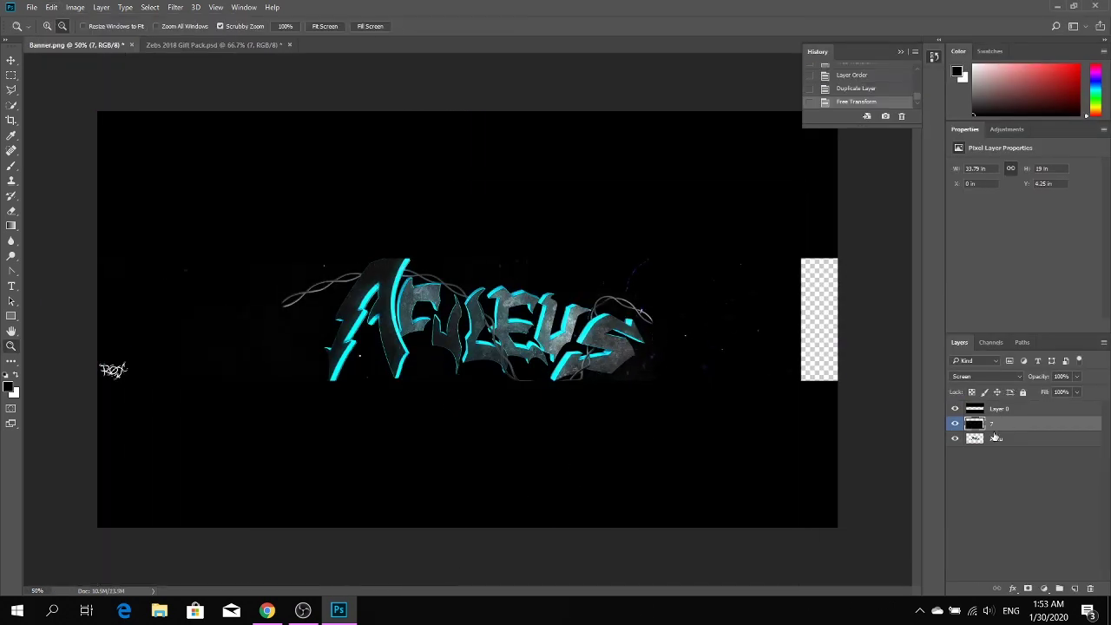
key(ctrl+Tab)
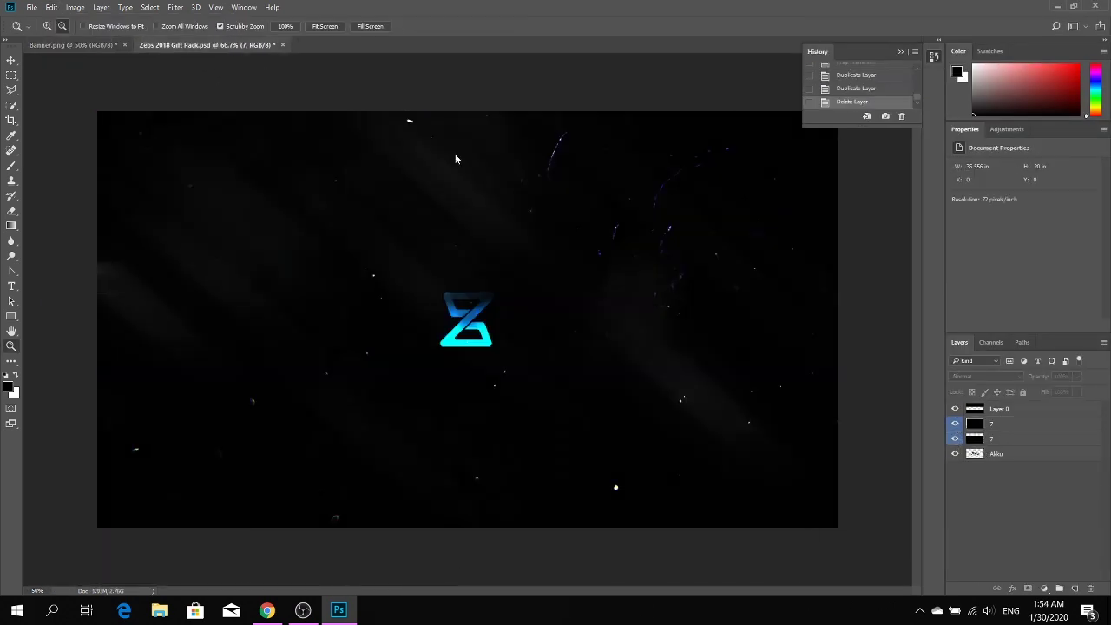
scroll(955, 512, down, 3)
Step: Duplicate particle layer 13 into Banner.png and resize it over the banner
right_click(997, 506)
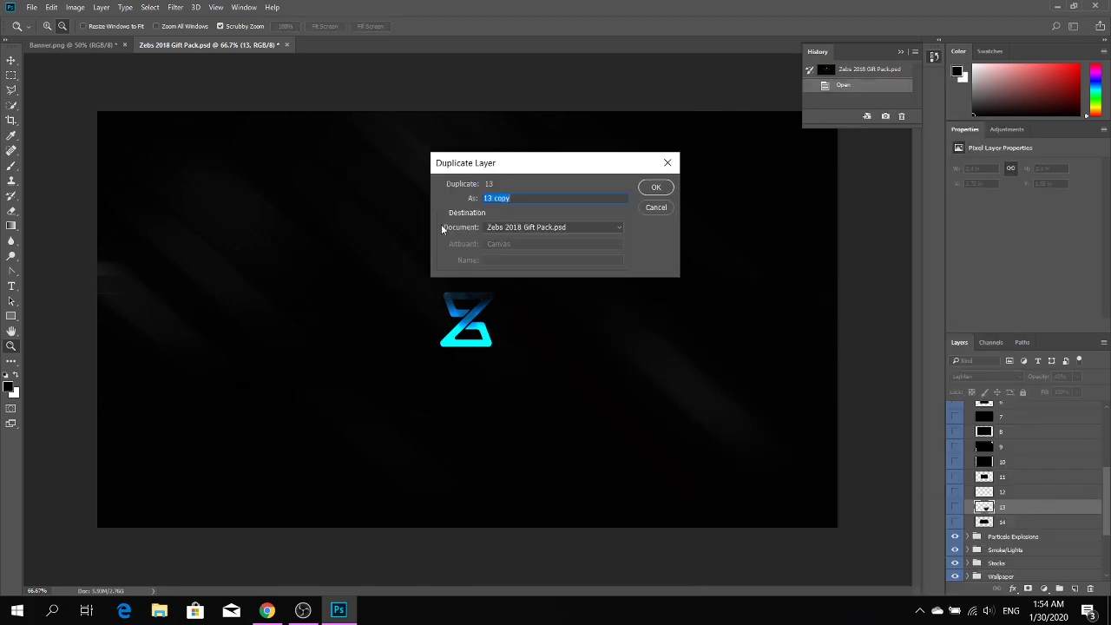
click(657, 185)
click(51, 7)
click(99, 303)
drag(718, 405, 664, 372)
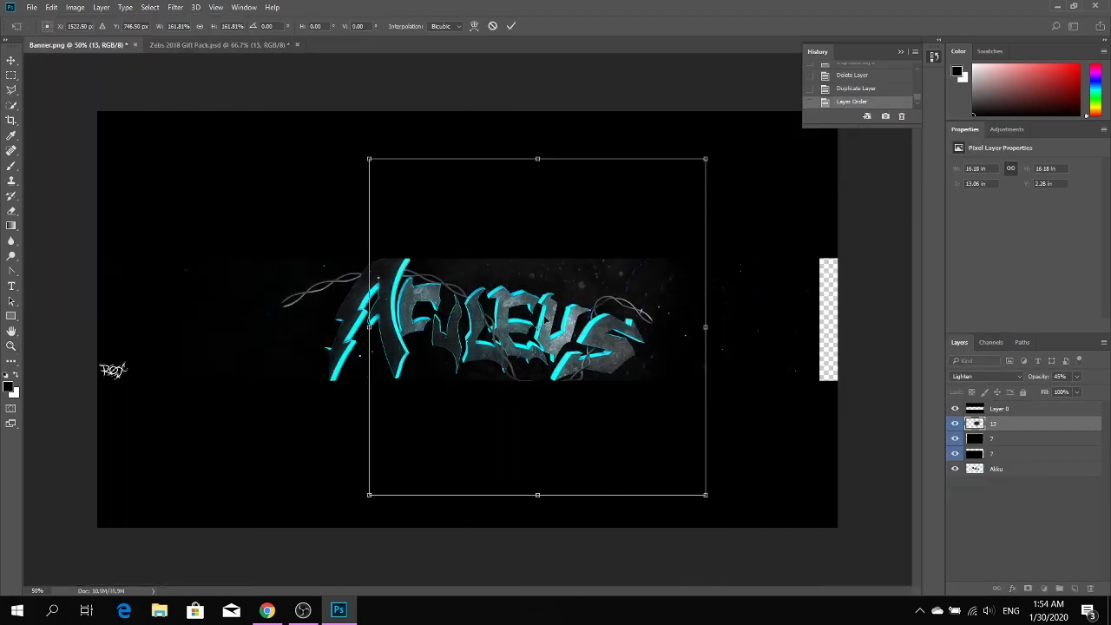
key(Return)
Step: Copy layer 13, shift one copy to the banner's left, and dim one to 20% opacity
key(ctrl+j)
click(51, 7)
click(96, 302)
drag(289, 305, 347, 379)
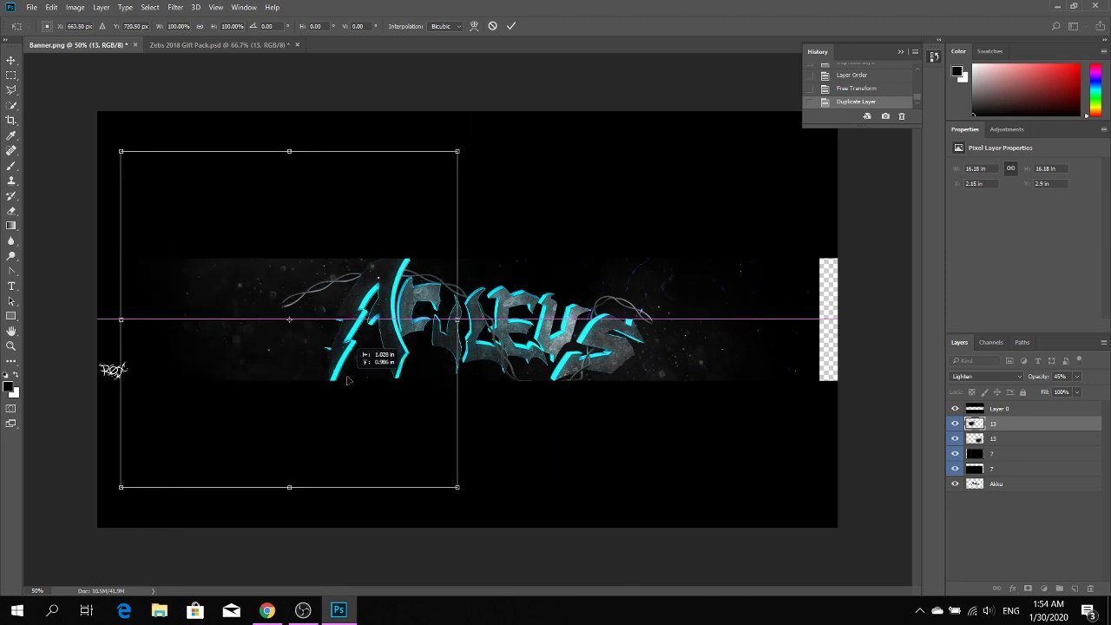
click(52, 7)
click(84, 307)
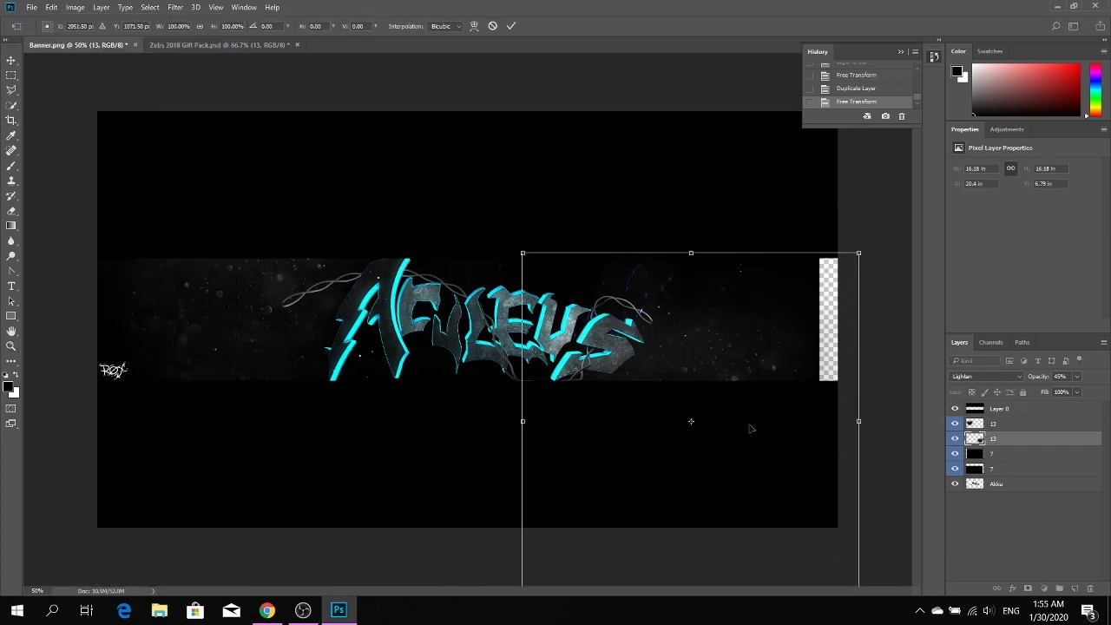
text(20)
key(Return)
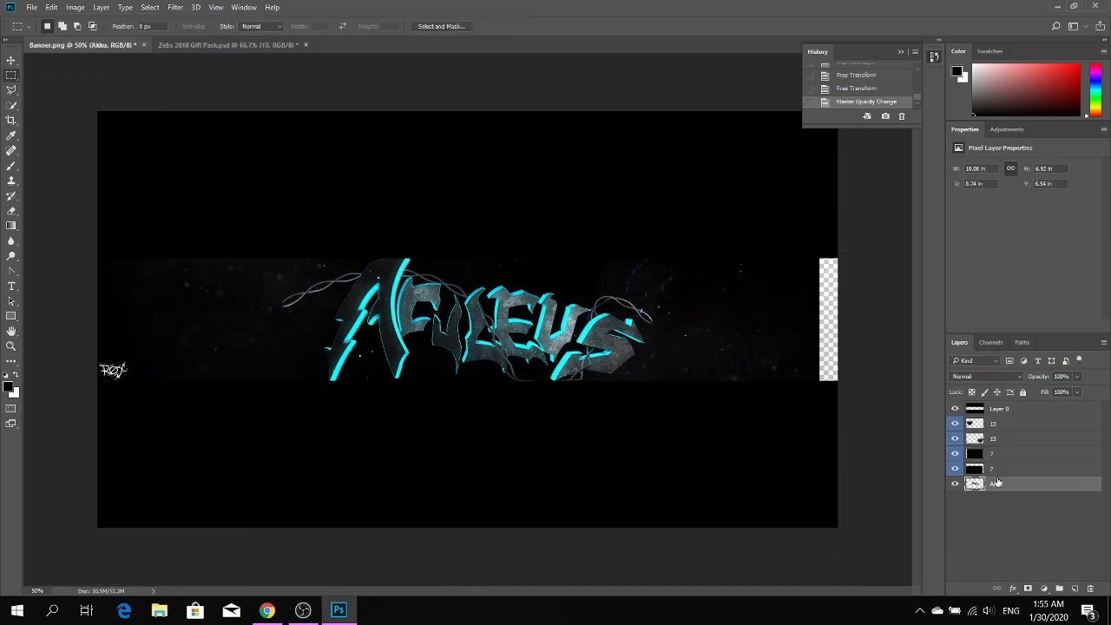
key(ctrl+Tab)
Step: Duplicate smoke layer 4 into Banner.png and stretch it across the banner
click(966, 481)
right_click(1007, 538)
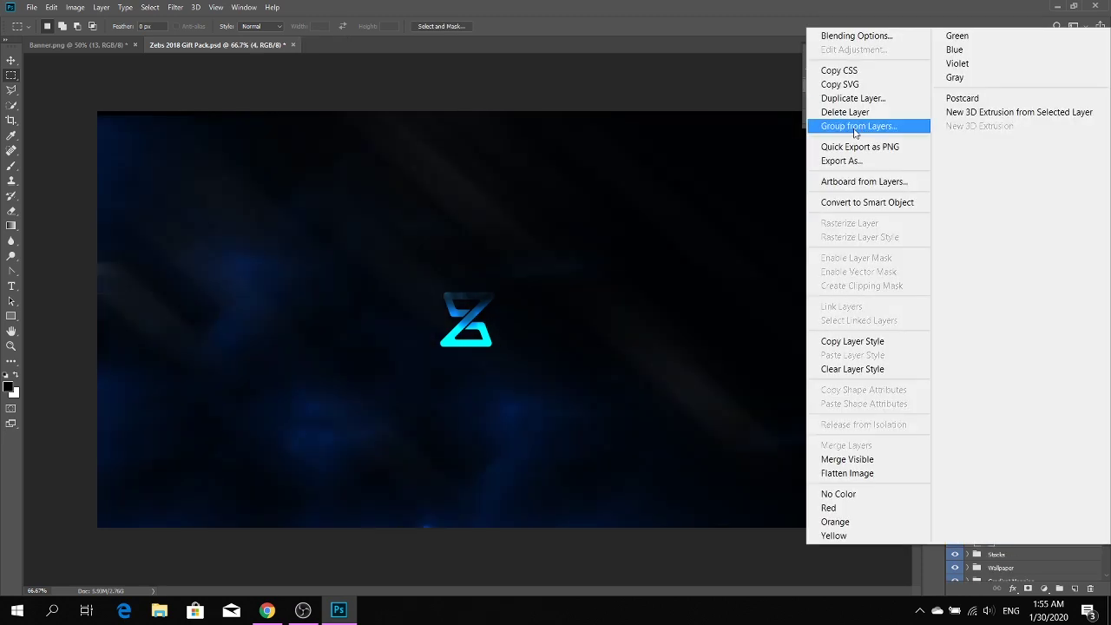
click(855, 113)
click(654, 189)
key(ctrl+Tab)
click(51, 7)
click(83, 306)
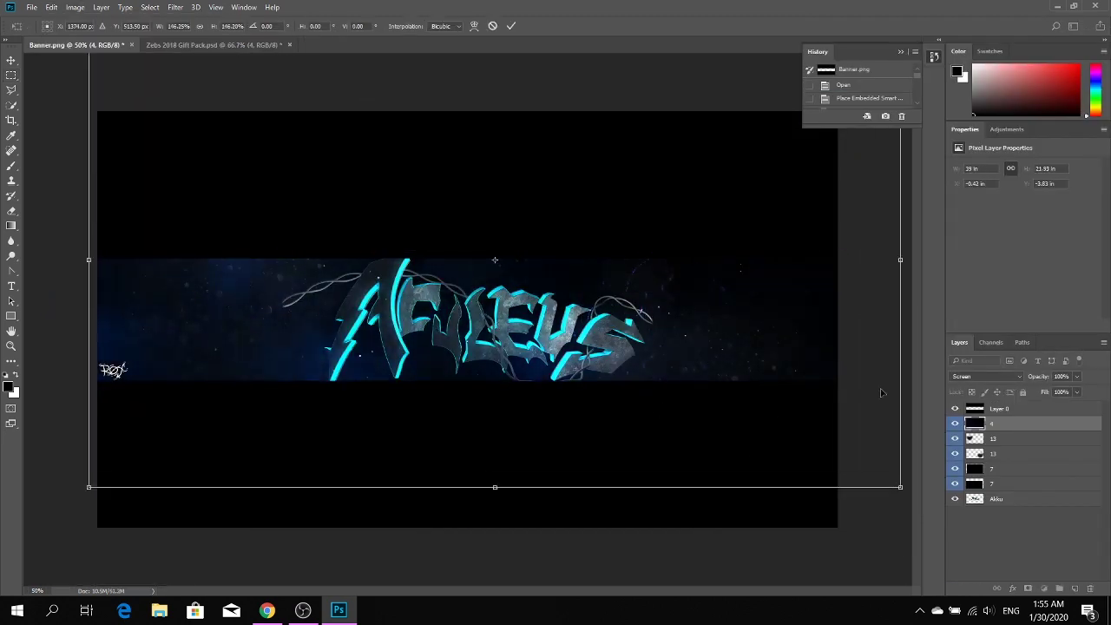
Step: In the gift pack, preview light-streak layer 10, layer 12 and the Machine Models group
key(ctrl+Tab)
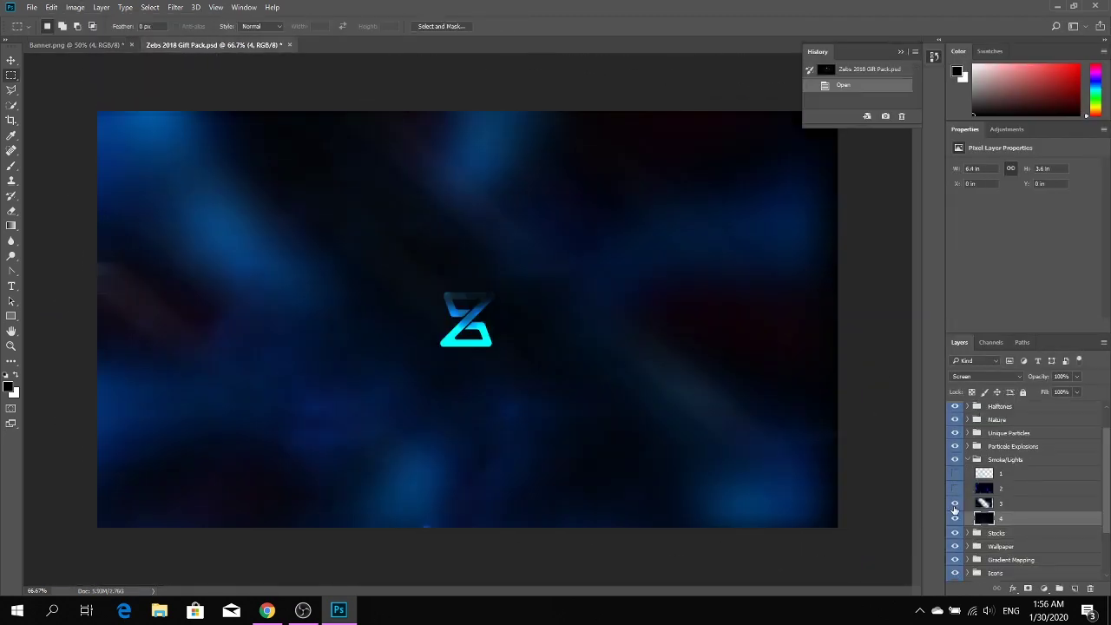
click(957, 538)
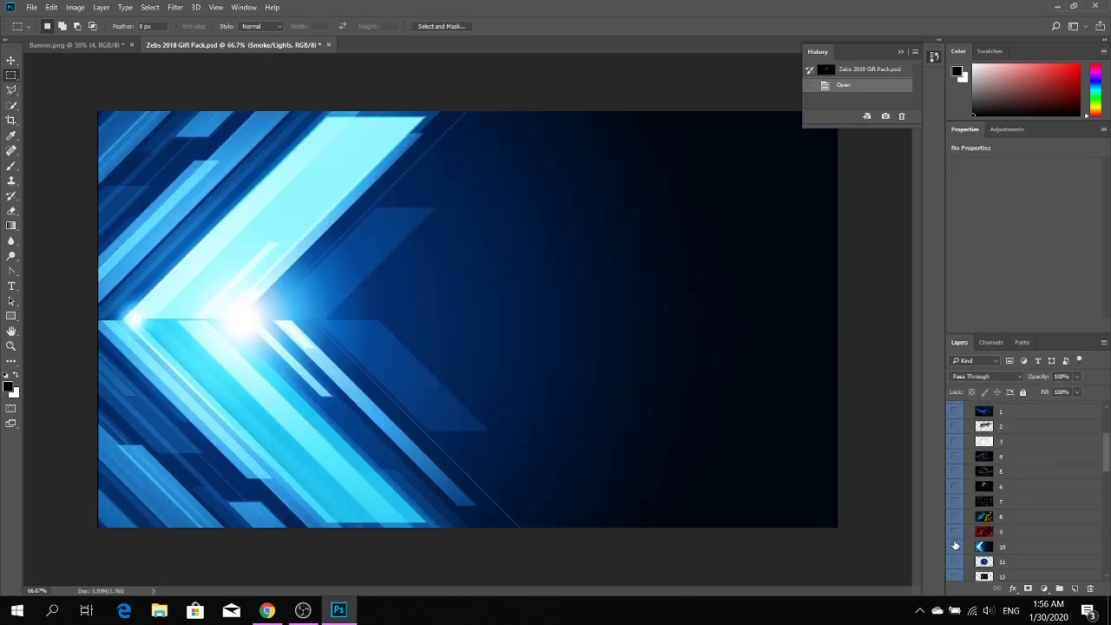
scroll(954, 542, down, 3)
click(952, 547)
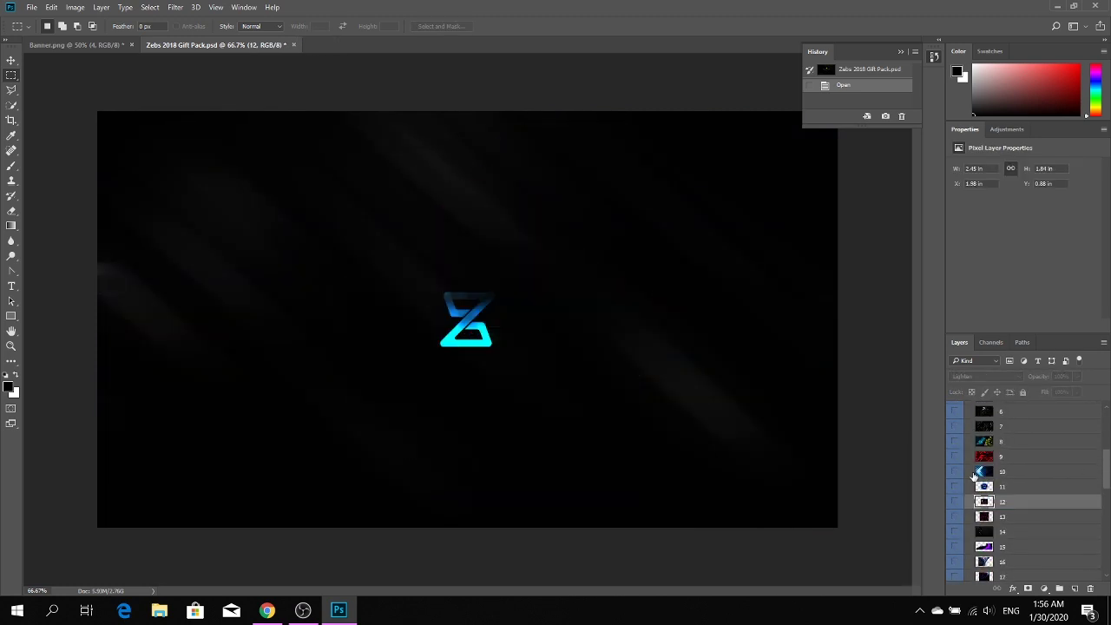
scroll(954, 533, up, 10)
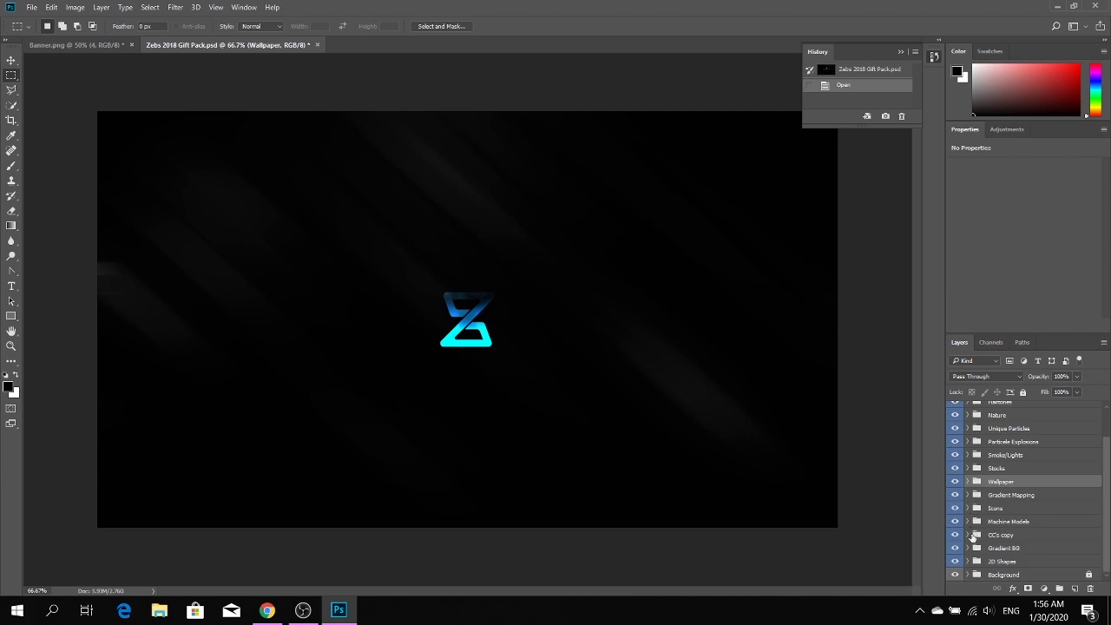
click(968, 520)
click(955, 550)
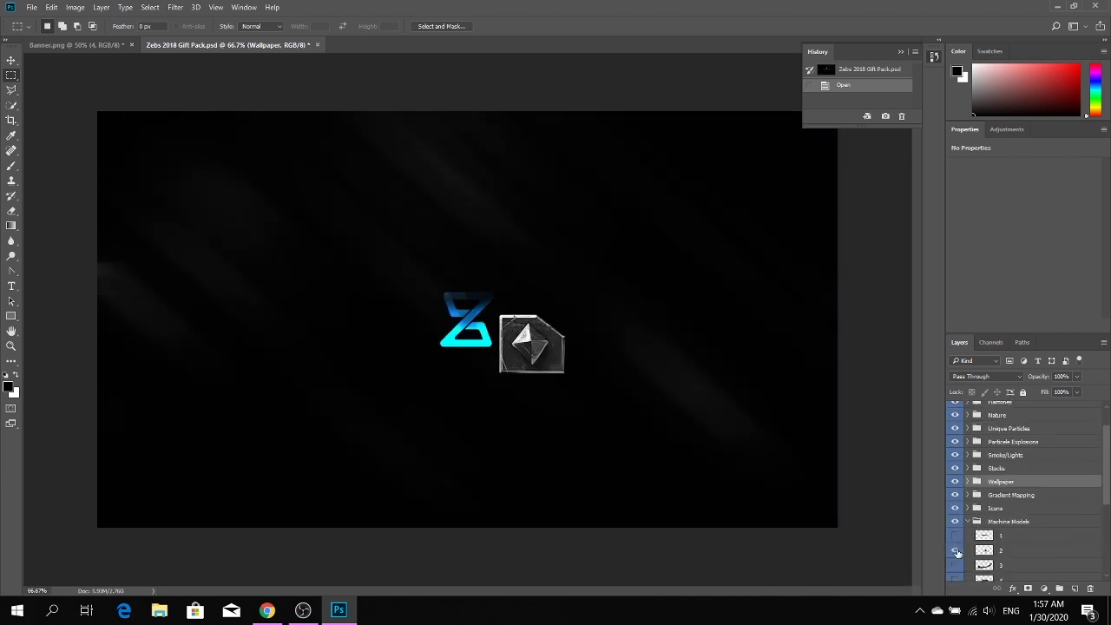
scroll(957, 520, up, 3)
Step: Close the Zebs gift pack and open DarkF.Pack_V1Extended.psd
click(345, 44)
click(31, 7)
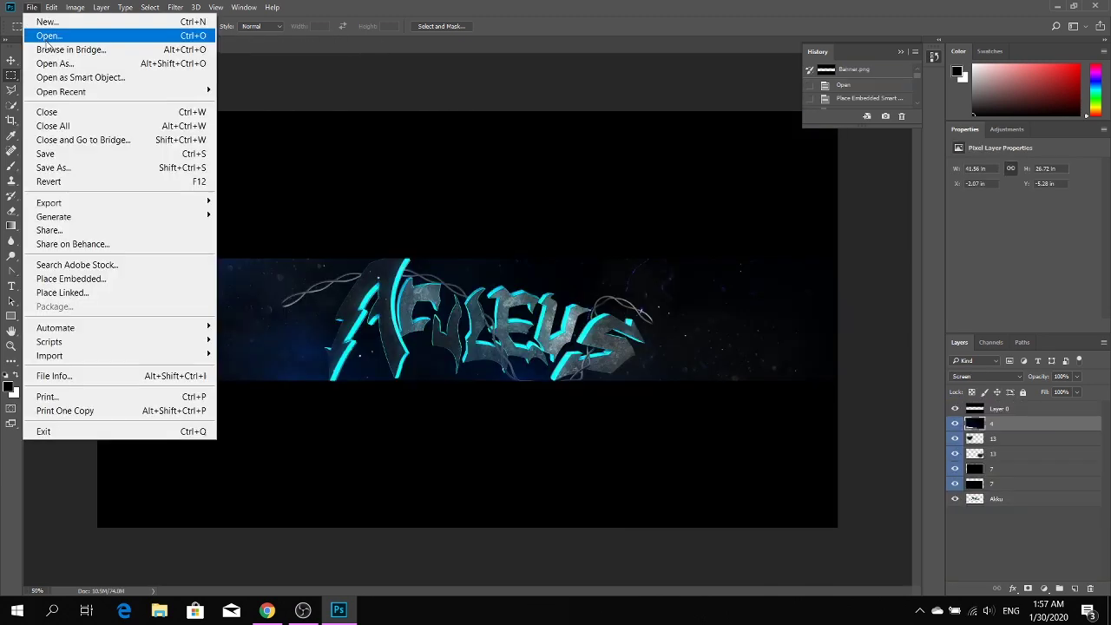
click(347, 95)
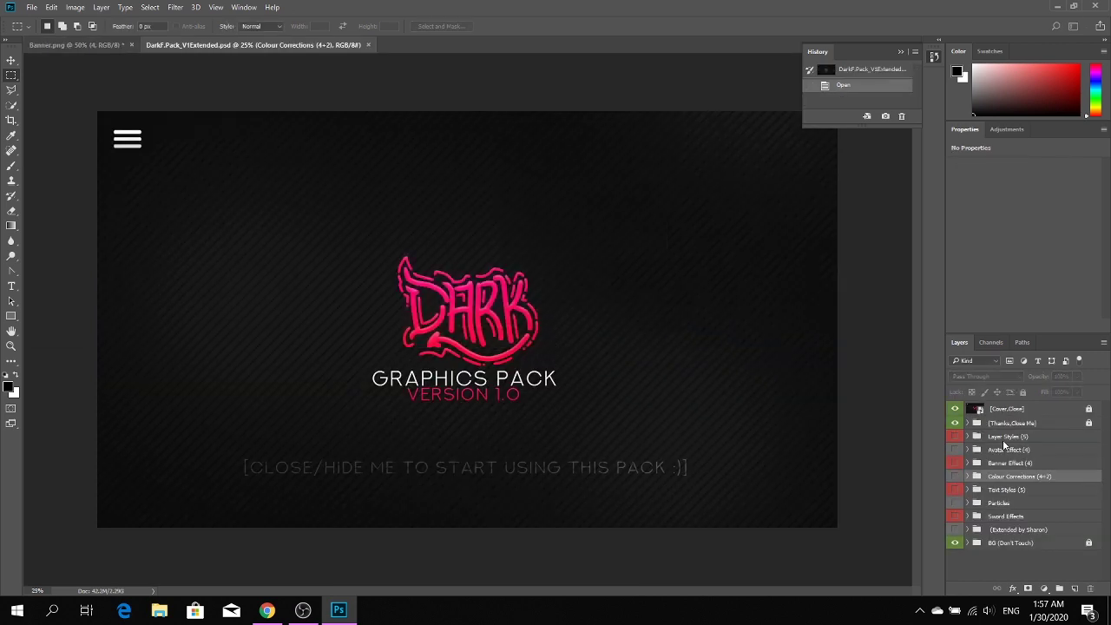
Step: Reveal the Particles group and bring up the layer options for particle layer #1
drag(955, 408, 954, 465)
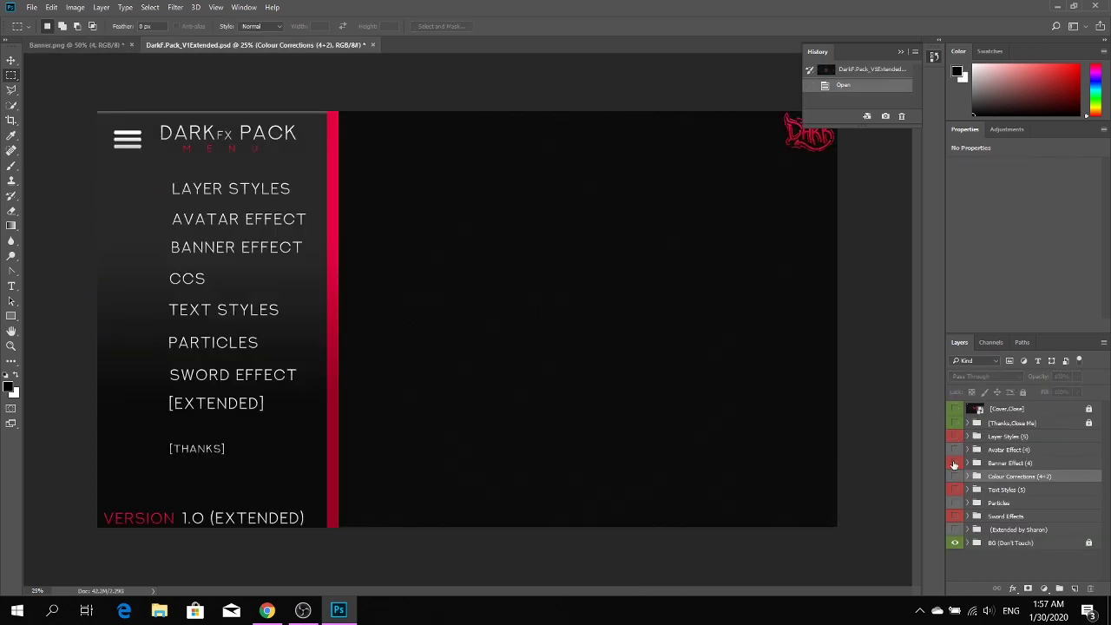
click(955, 505)
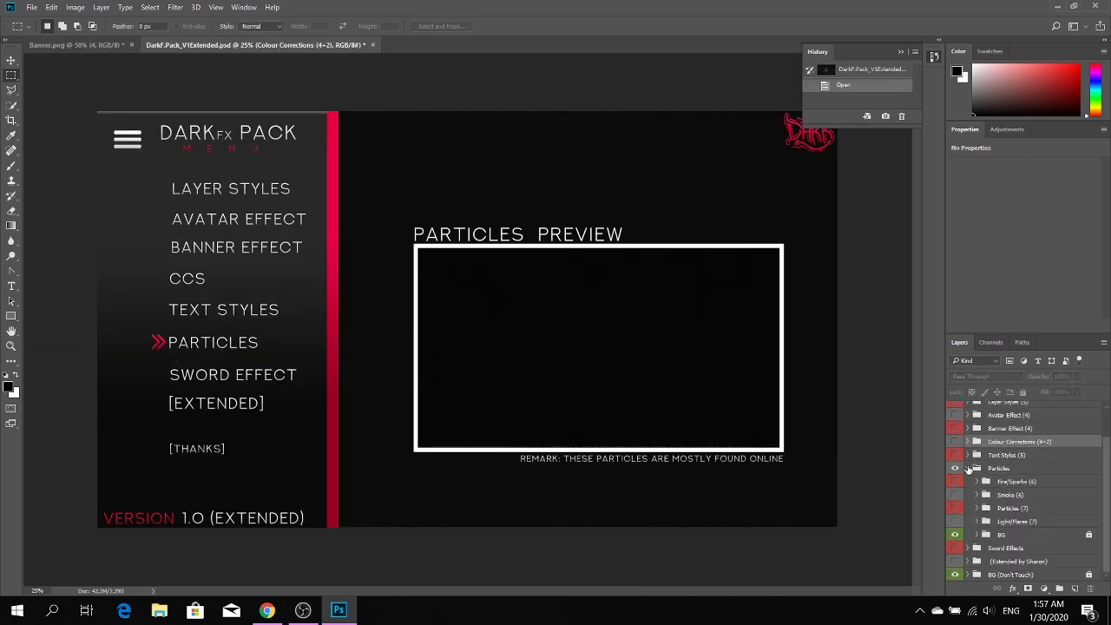
click(955, 507)
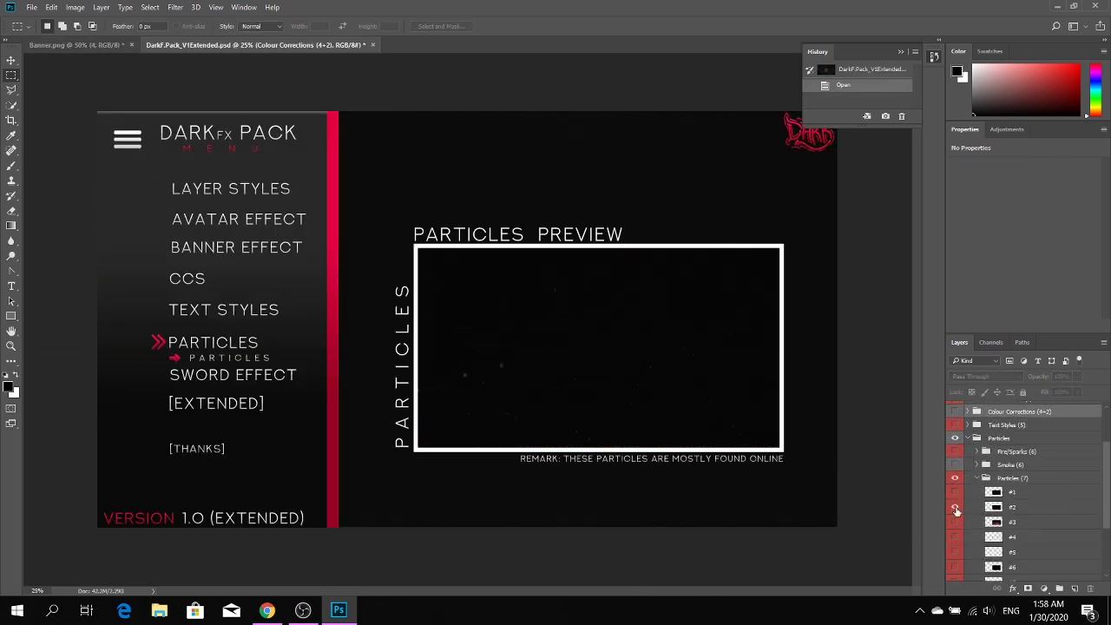
scroll(956, 509, down, 2)
right_click(952, 450)
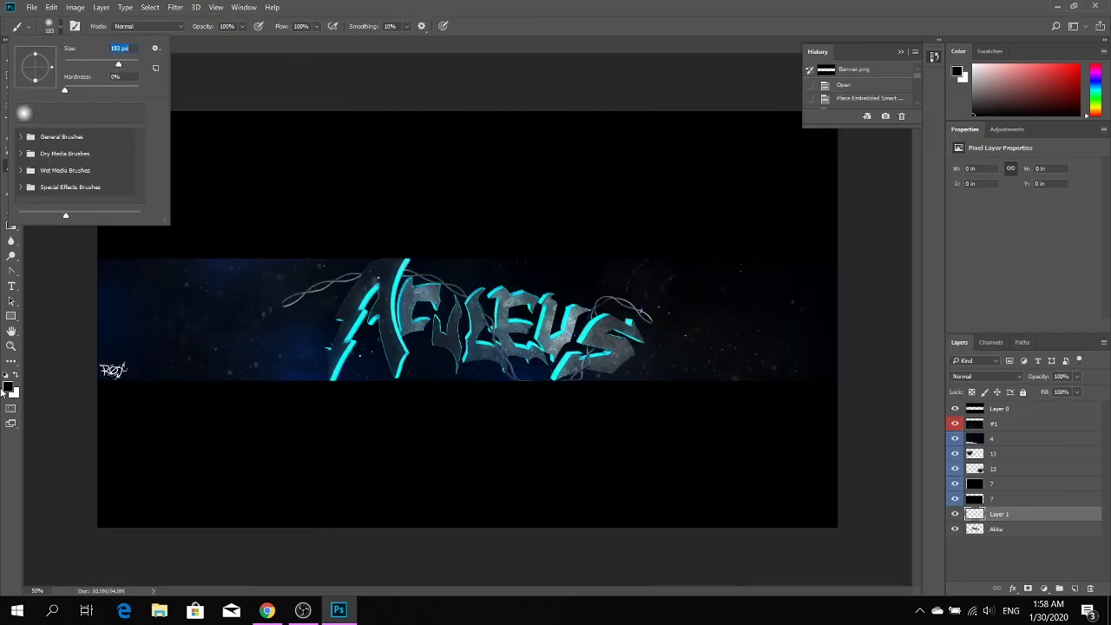
Step: Paint a large soft light-cyan glow on Layer 1 and move it above the banner layers
click(471, 525)
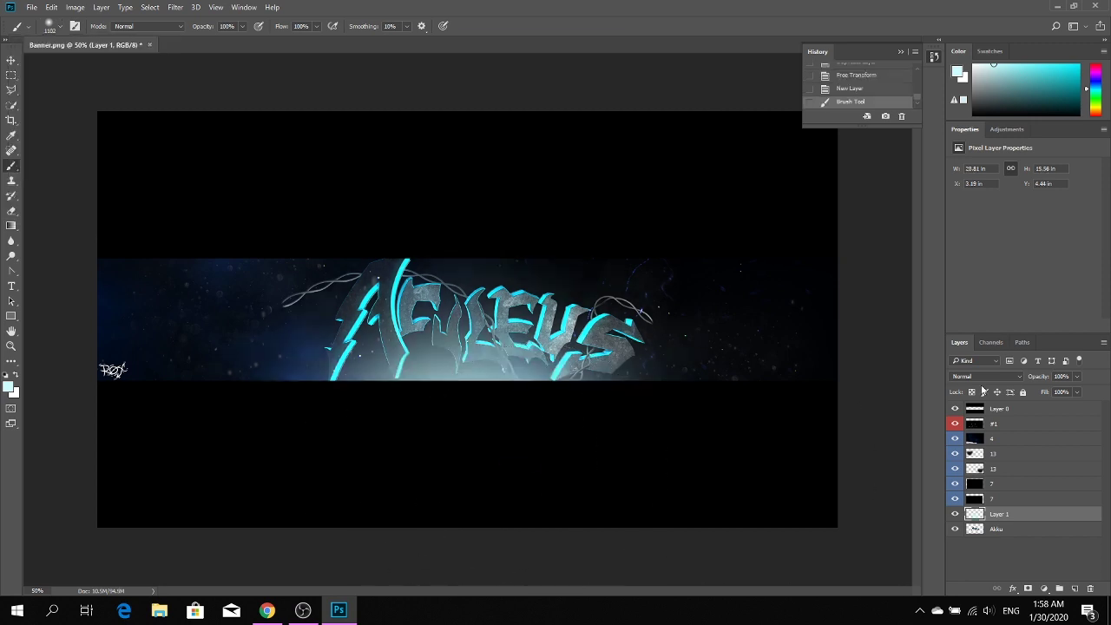
click(987, 376)
click(966, 496)
drag(1007, 413, 1002, 424)
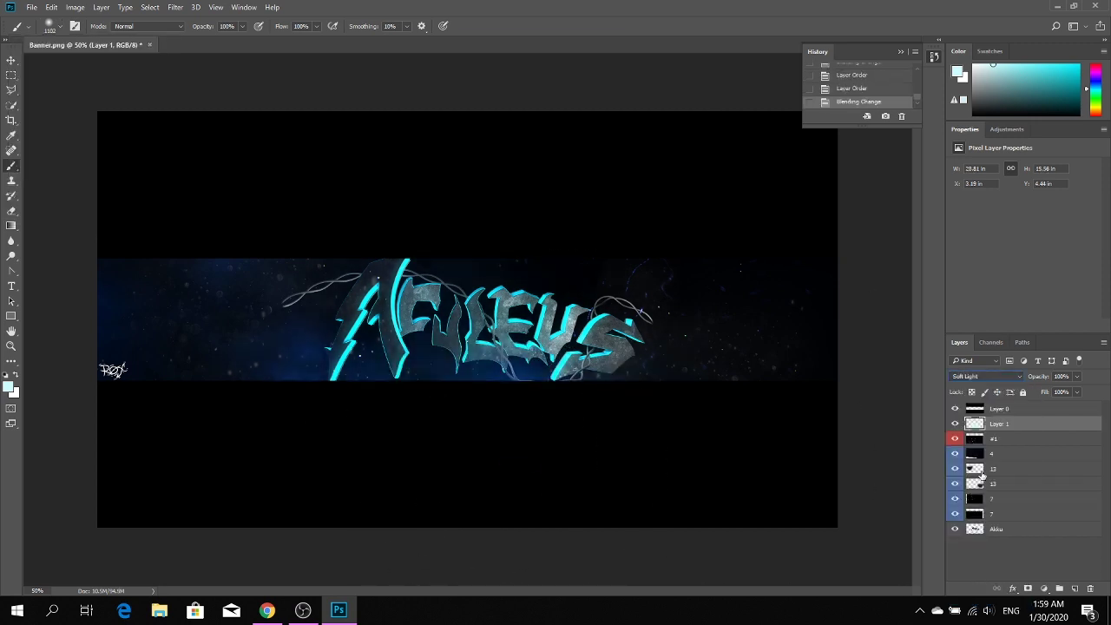
Step: Paint a cyan glow stroke across the text on new Layer 2, set to Overlay at 20%
click(1074, 589)
drag(355, 464, 768, 478)
click(986, 376)
click(961, 495)
click(1059, 376)
text(20)
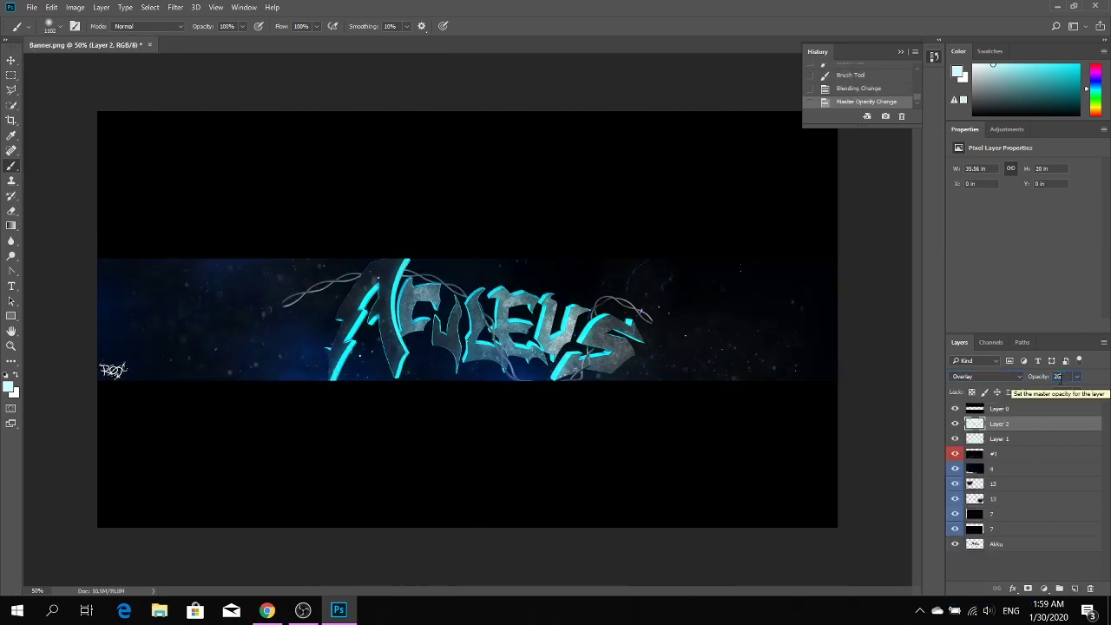
key(ctrl+plus)
key(ctrl+plus)
Step: Enlarge the soft brush and paint cyan glow over the A on new Layer 3
click(52, 26)
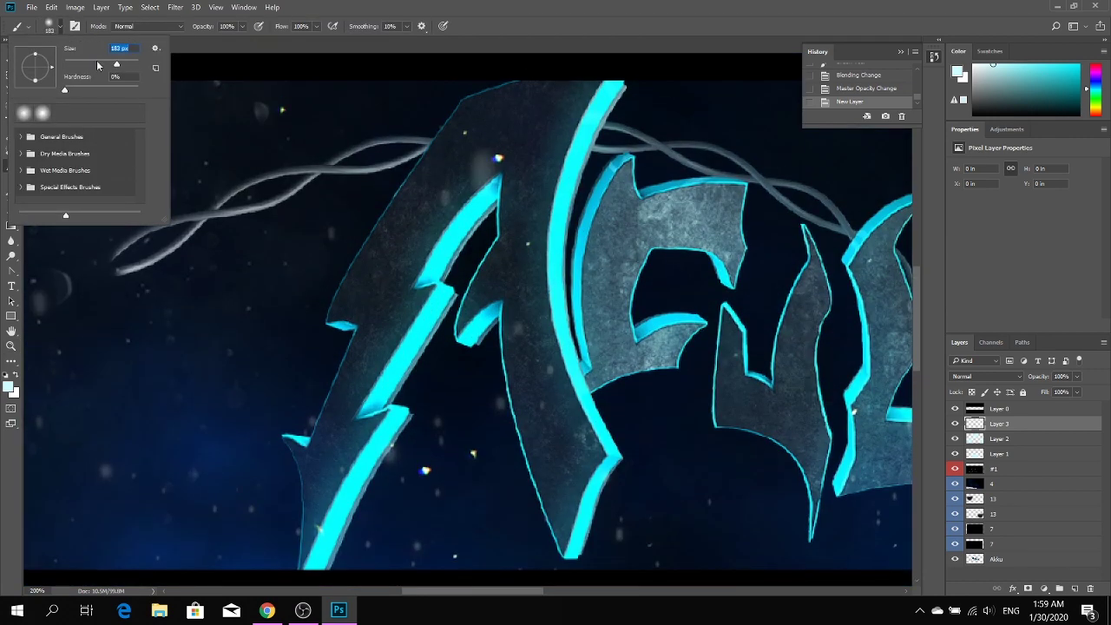
drag(555, 165, 711, 125)
key(ctrl+z)
key(ctrl+z)
click(1074, 588)
drag(616, 82, 570, 532)
drag(486, 165, 295, 564)
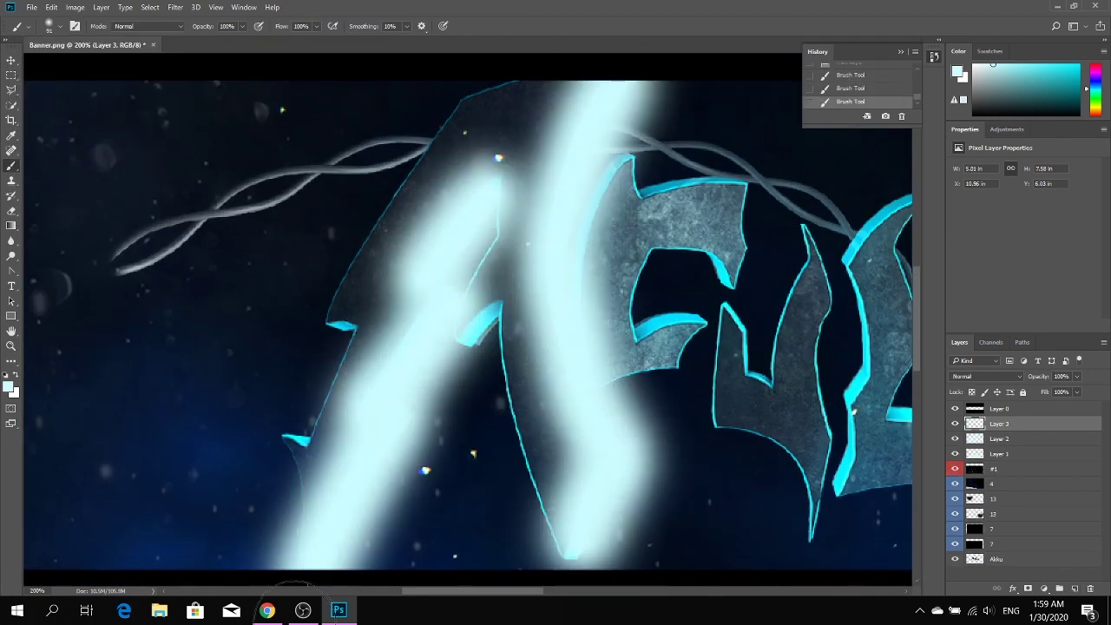
Step: Paint soft cyan glow strokes over the S, V and E letters
click(849, 75)
scroll(469, 330, right, 5)
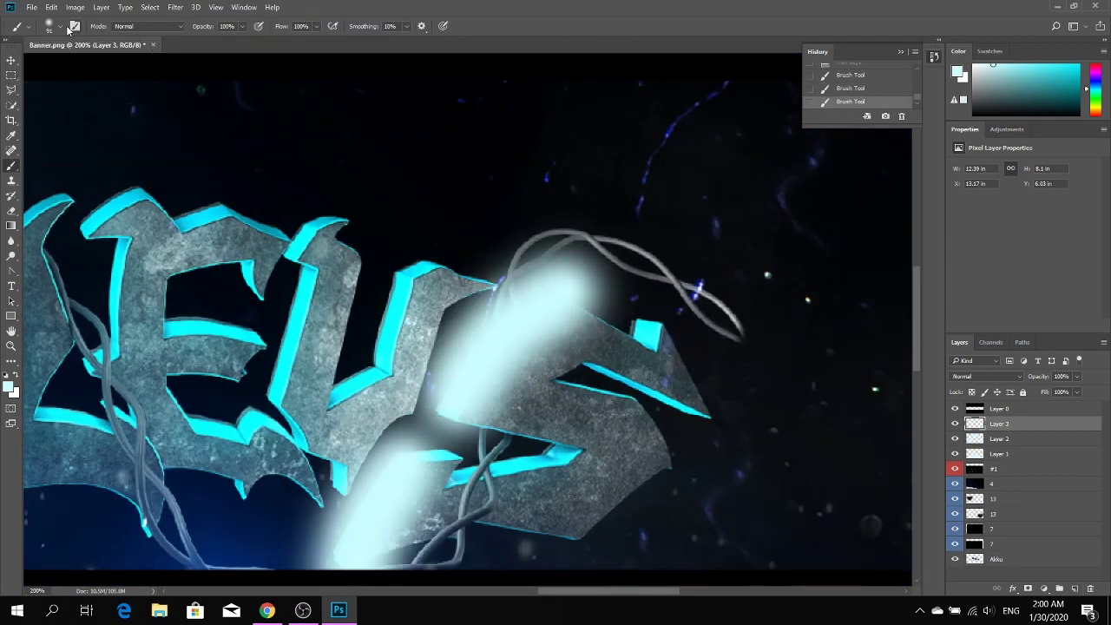
drag(564, 308, 347, 564)
click(646, 339)
drag(430, 265, 364, 407)
drag(330, 208, 182, 417)
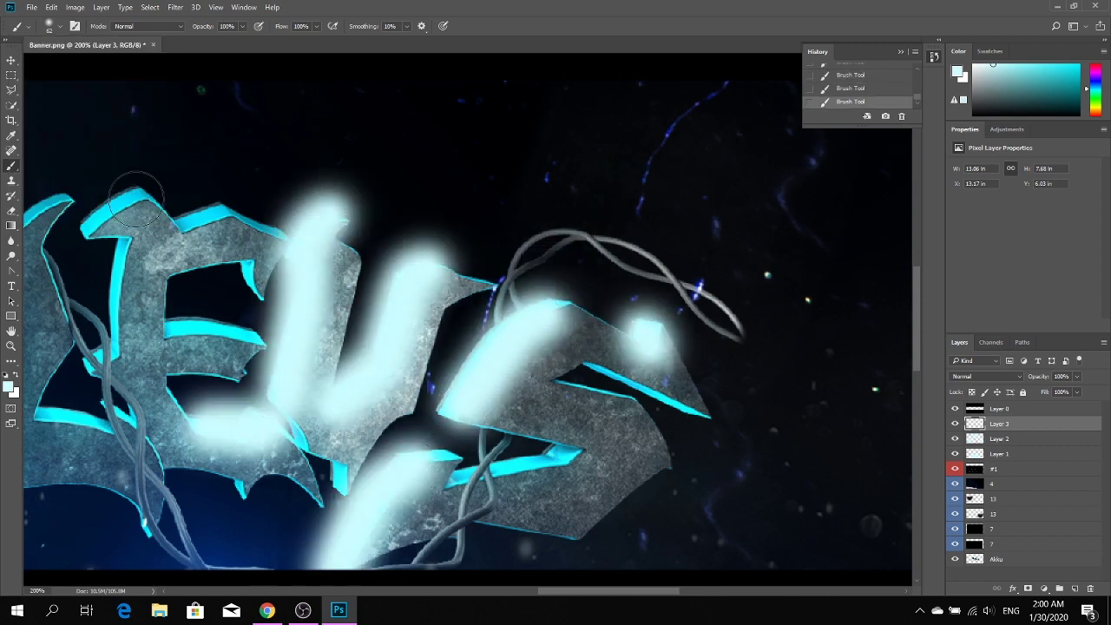
drag(260, 217, 78, 230)
drag(104, 242, 87, 381)
Step: Add more cyan glow over the left-hand letters, including the L and E
scroll(187, 330, left, 5)
drag(608, 364, 451, 520)
drag(408, 139, 261, 417)
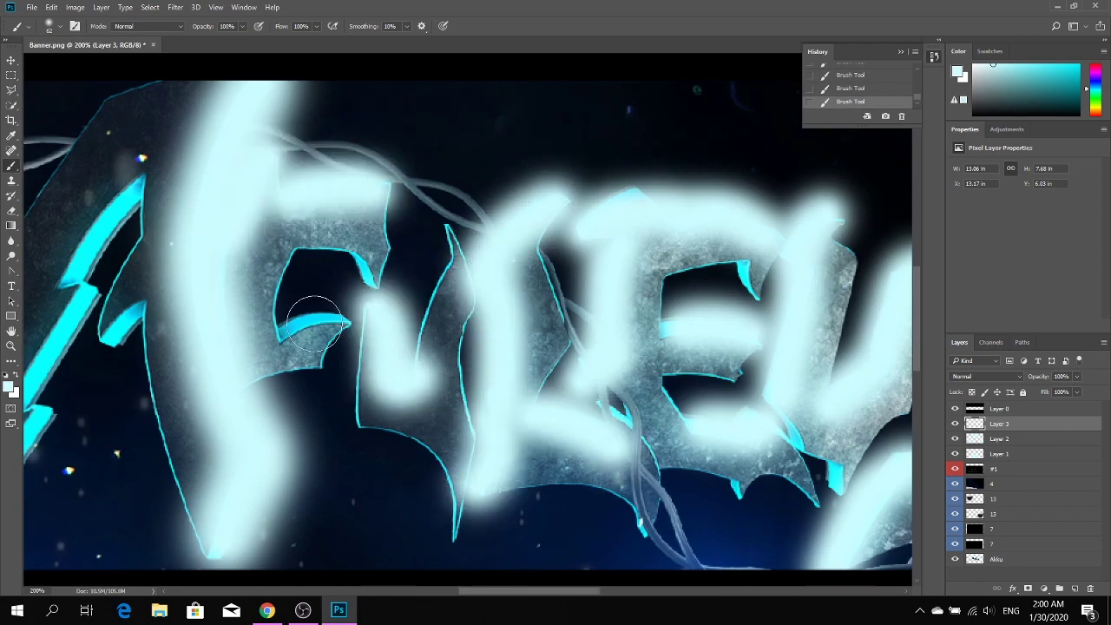
drag(382, 235, 287, 374)
scroll(499, 317, left, 5)
drag(499, 317, 471, 458)
Step: Set the glow layer to Linear Burn at 50% opacity
click(987, 376)
click(972, 495)
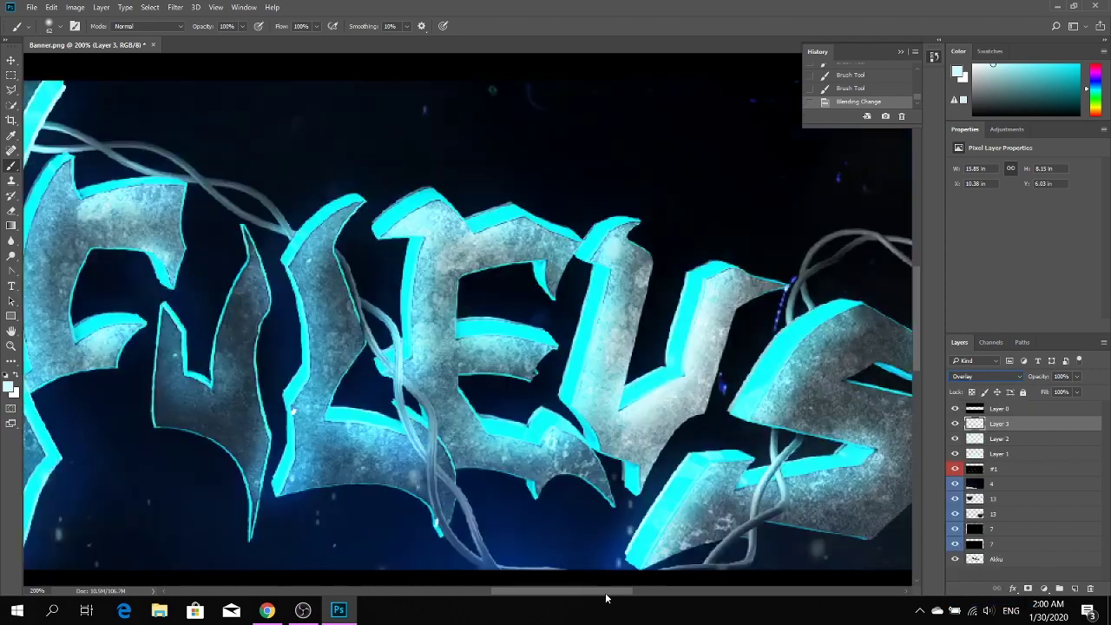
click(1060, 375)
text(50)
click(986, 375)
click(980, 451)
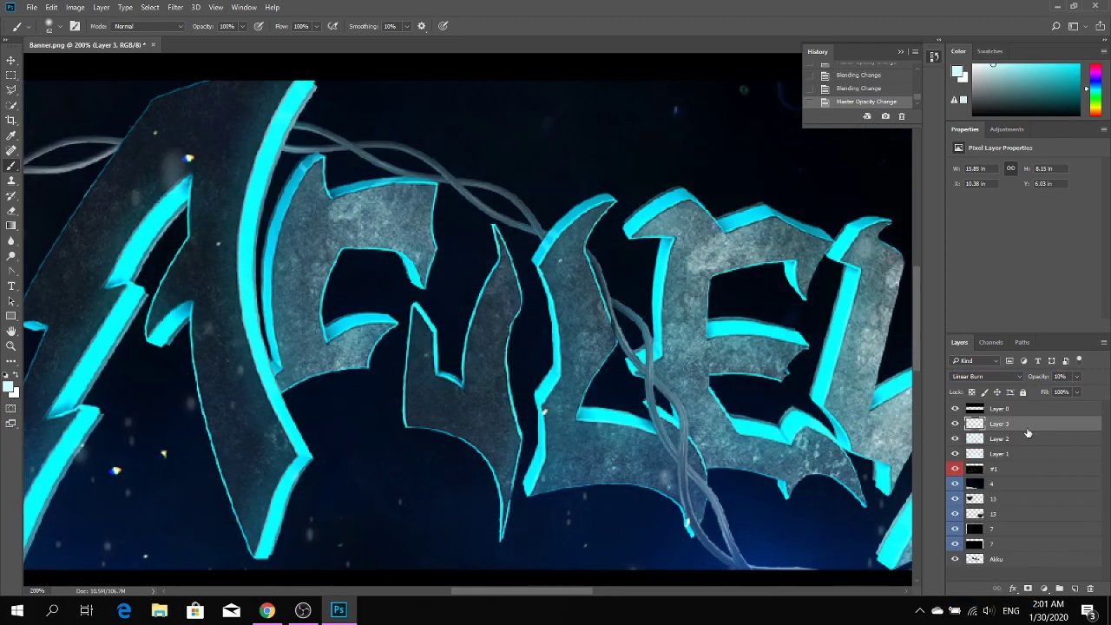
Step: Duplicate the glow layer as Layer 3 copy set to Overlay
key(ctrl+j)
click(986, 375)
click(971, 494)
Step: Change Layer 1's blending mode and move Layer 1 and Layer 3 copy lower in the stack
key(z)
key(ctrl+minus)
key(ctrl+minus)
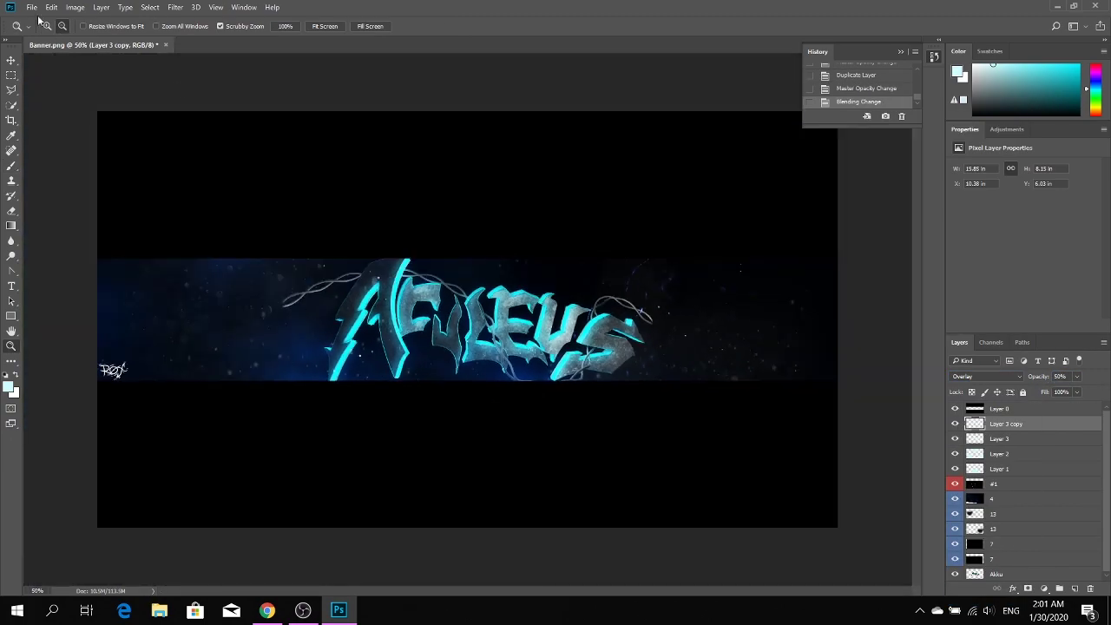
click(457, 340)
click(955, 469)
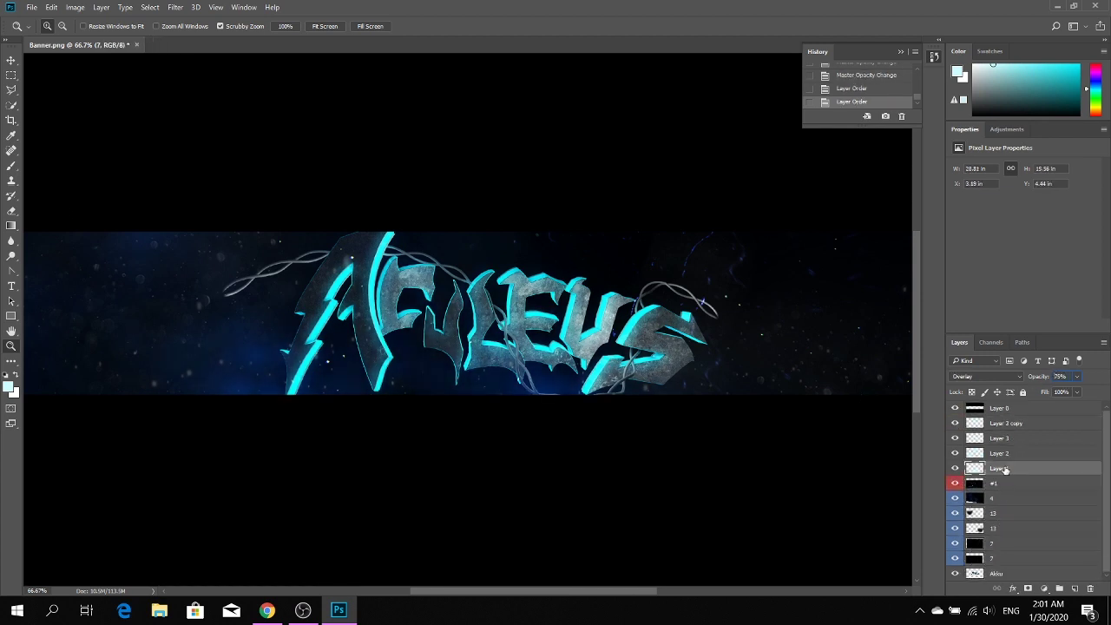
key(shift+minus)
key(shift+minus)
key(shift+minus)
key(shift+minus)
key(shift+minus)
key(shift+minus)
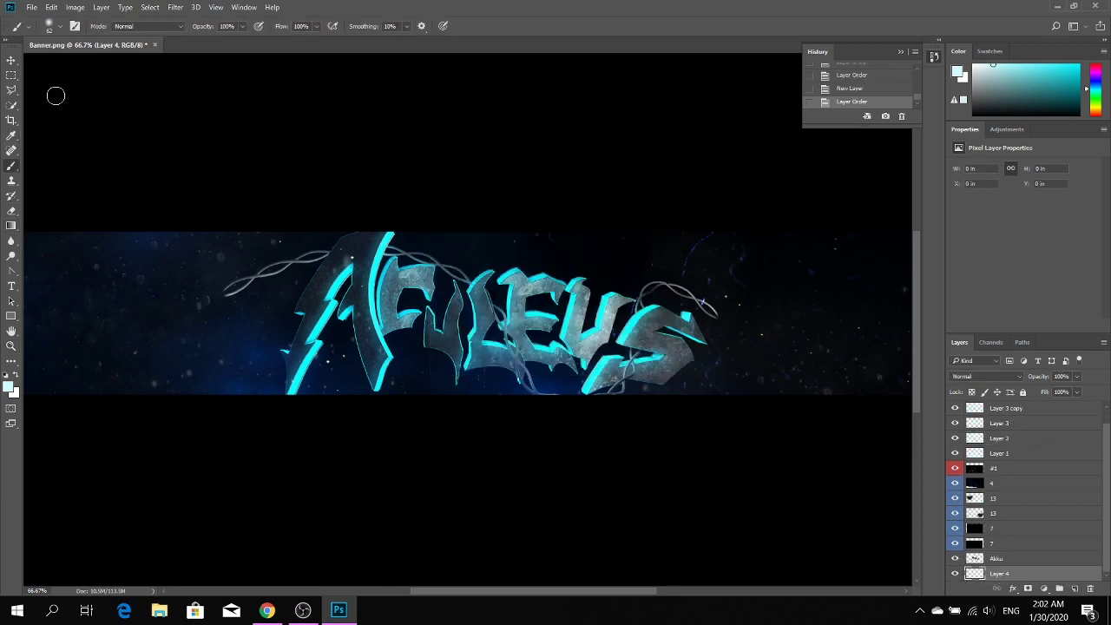
key(ctrl+shift+bracketright)
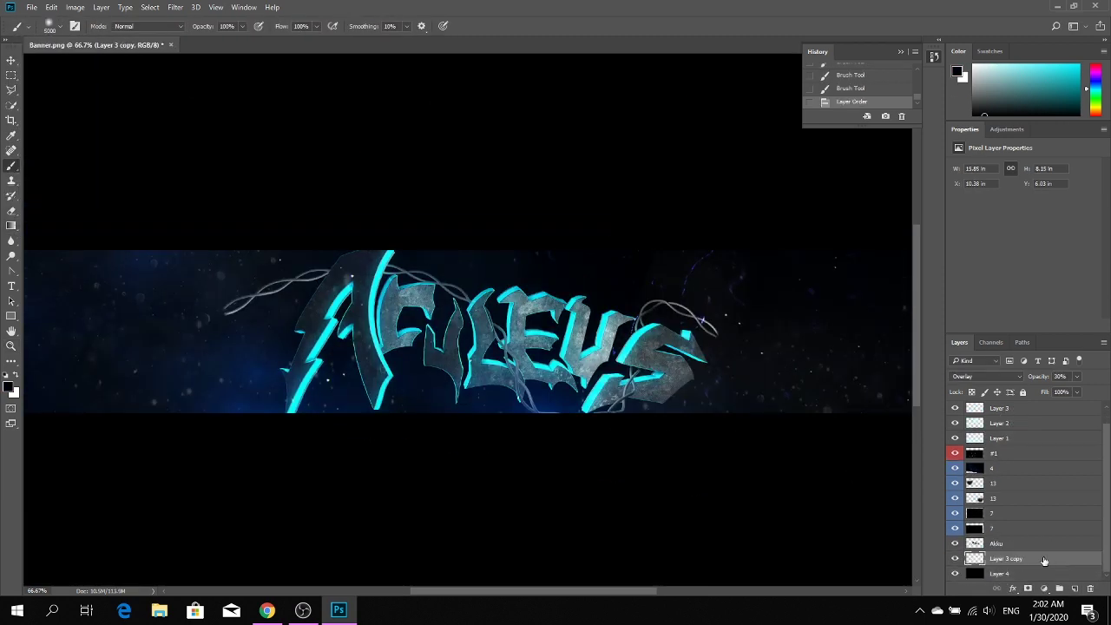
drag(998, 408, 957, 434)
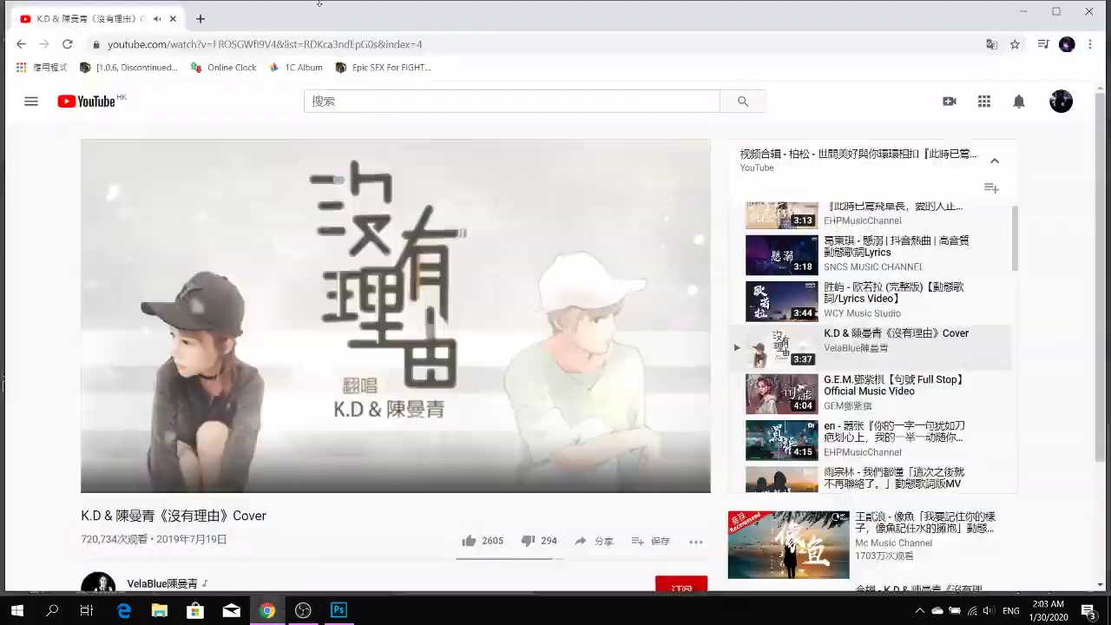
Step: Search Google Images for 'smoke' and preview a grey smoke photo
key(ctrl+t)
text(smoke)
key(Return)
click(238, 171)
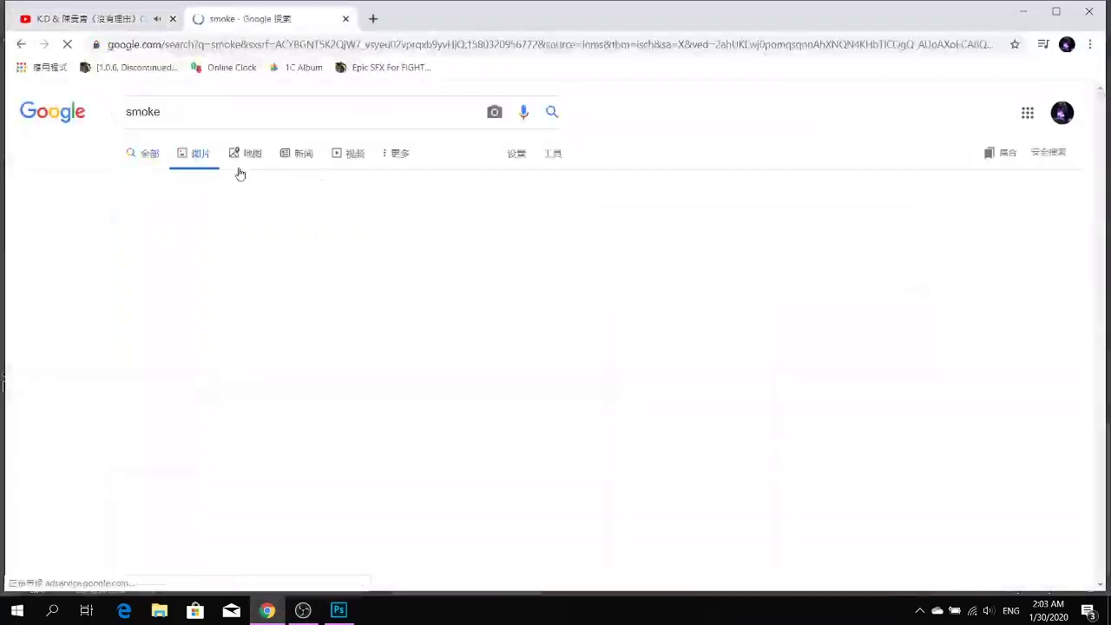
scroll(633, 313, down, 5)
scroll(633, 312, down, 5)
click(1024, 355)
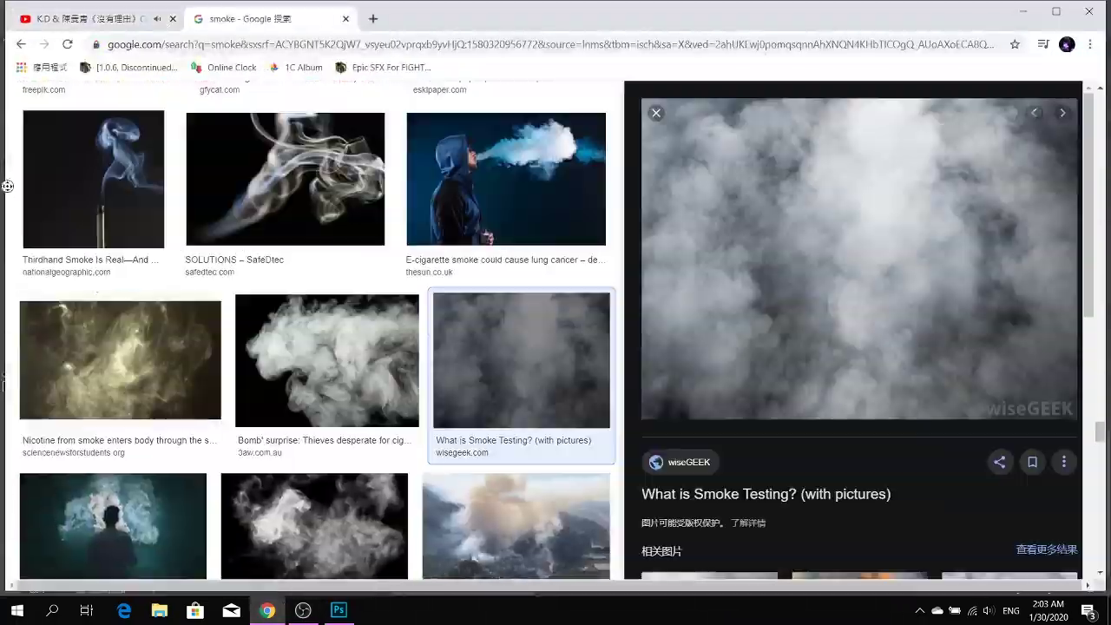
scroll(520, 347, down, 5)
scroll(347, 347, up, 15)
Step: Search Google Images for 'smoke stock' and browse the results
triple_click(260, 111)
text(smoke stock)
key(Return)
scroll(520, 304, down, 10)
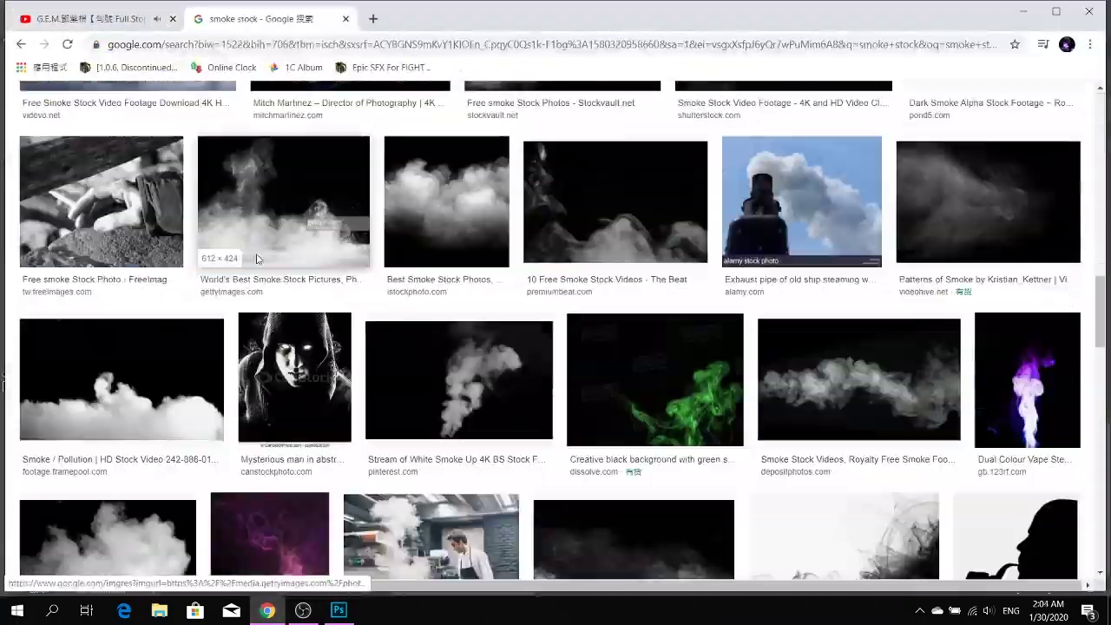
scroll(541, 304, down, 5)
scroll(508, 306, down, 5)
scroll(508, 306, down, 5)
scroll(508, 305, down, 5)
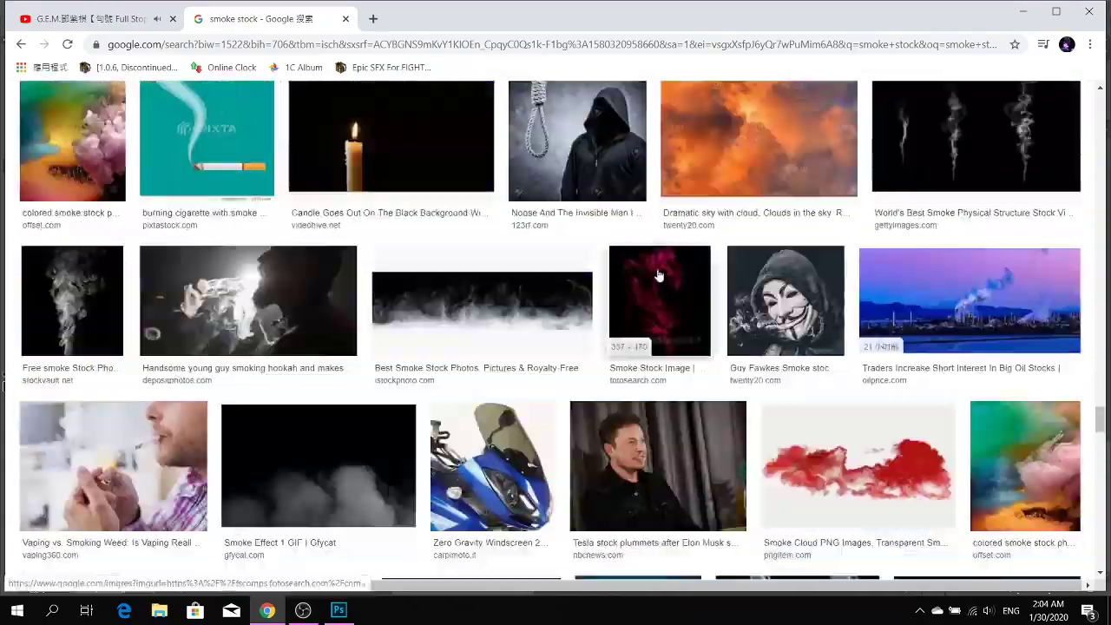
Step: Choose the soft grey smoke image and save it to disk
click(508, 304)
scroll(230, 303, down, 3)
click(230, 303)
scroll(322, 290, down, 1)
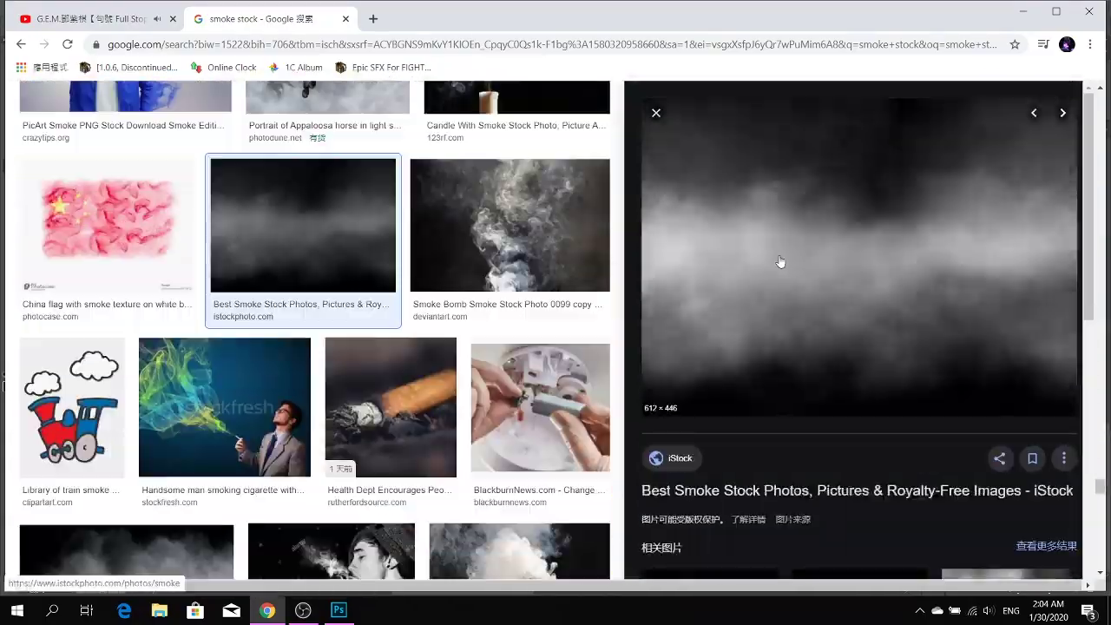
right_click(781, 263)
click(832, 295)
click(61, 233)
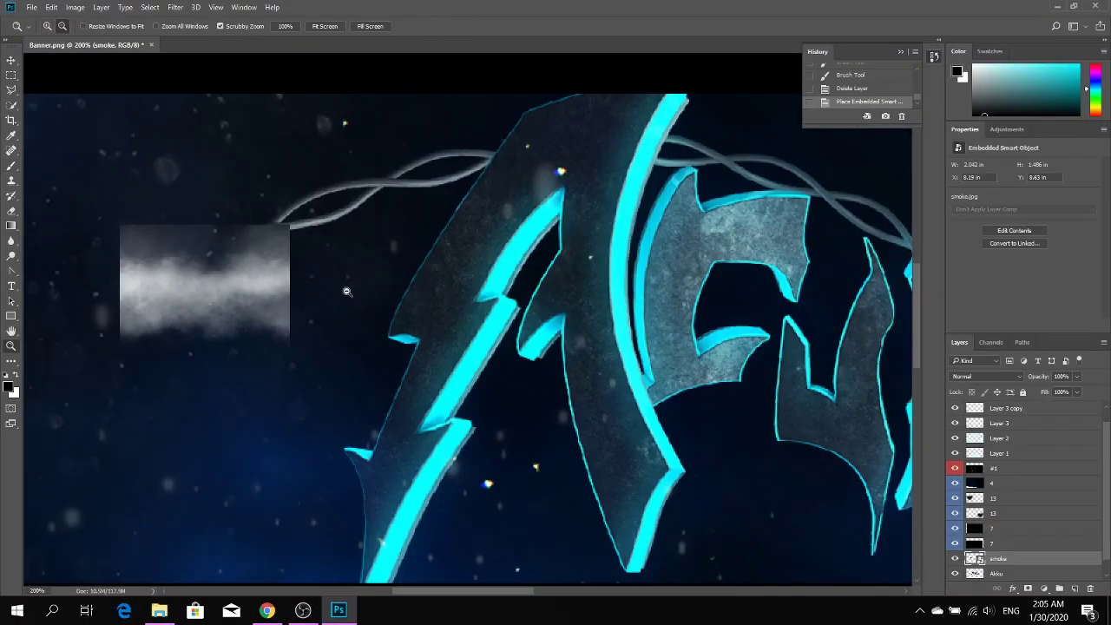
Step: Stretch the smoke image over the banner, set to Screen at 20% below Akku
key(ctrl+0)
key(ctrl+t)
drag(719, 382, 837, 526)
key(Return)
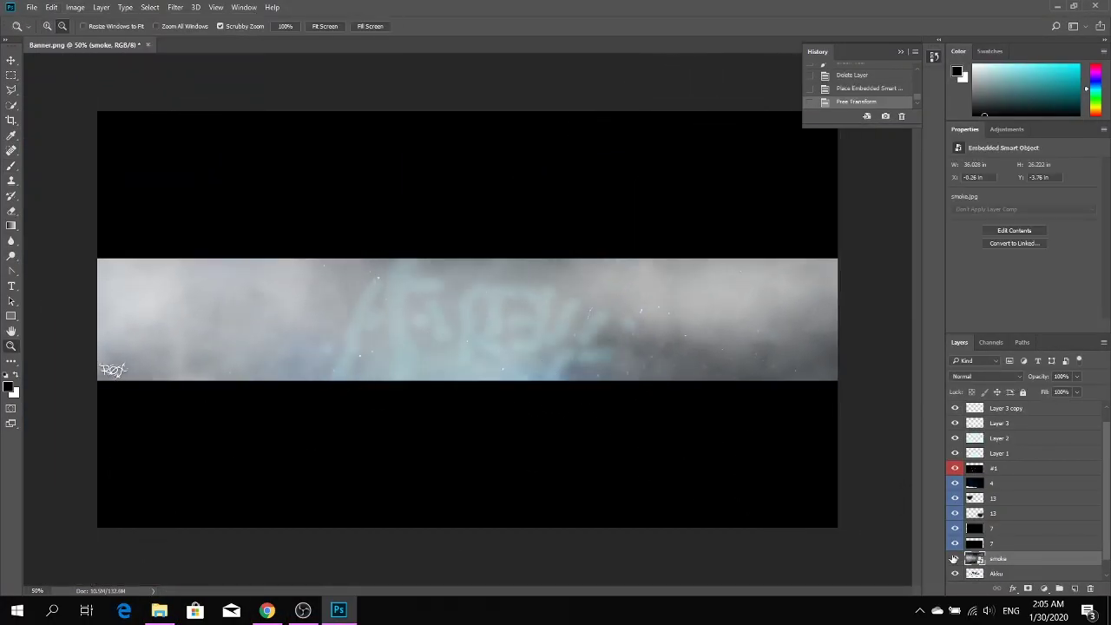
click(984, 376)
click(971, 456)
mouse_move(1038, 375)
mouse_down()
mouse_move(1015, 375)
mouse_move(1045, 375)
mouse_up()
key(ctrl+bracketleft)
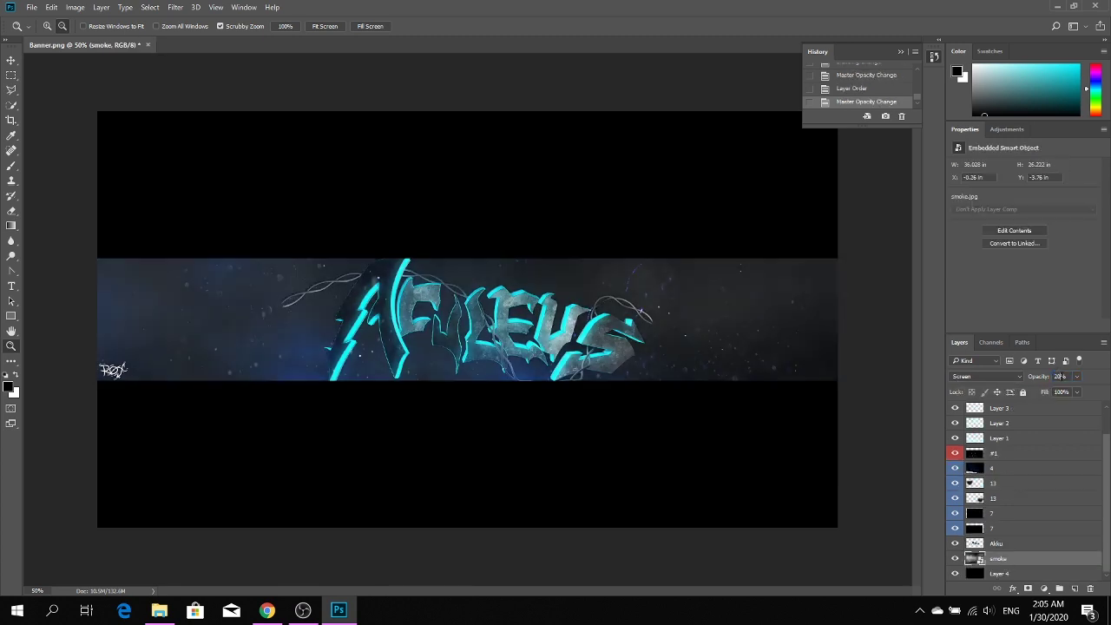
key(ctrl+minus)
key(ctrl+plus)
key(ctrl+plus)
click(1059, 588)
Step: Add a Curves adjustment to Group 1, brightening and then darkening the banner
click(1033, 128)
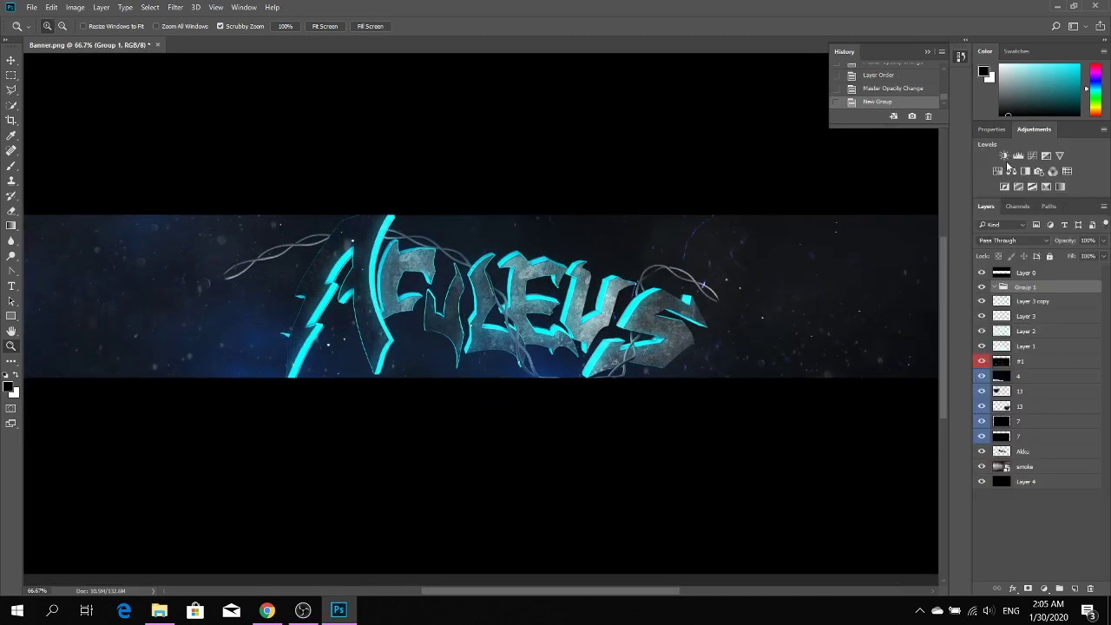
click(1032, 155)
drag(1049, 228, 1057, 216)
drag(1002, 268, 1012, 269)
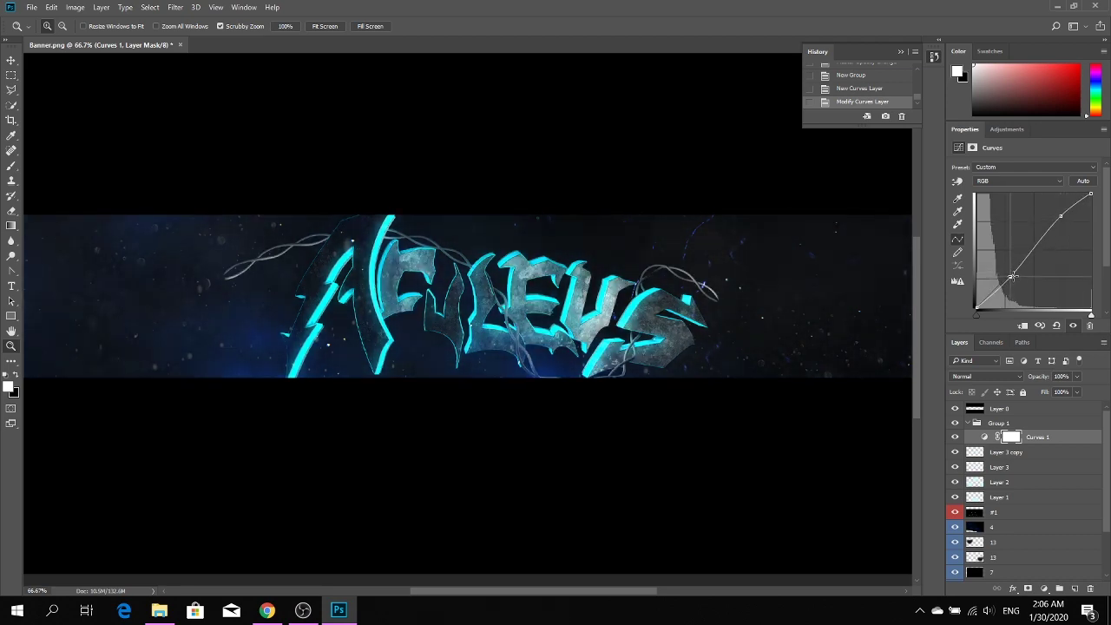
Step: Add a Brightness/Contrast adjustment with raised contrast
click(1005, 129)
click(1009, 150)
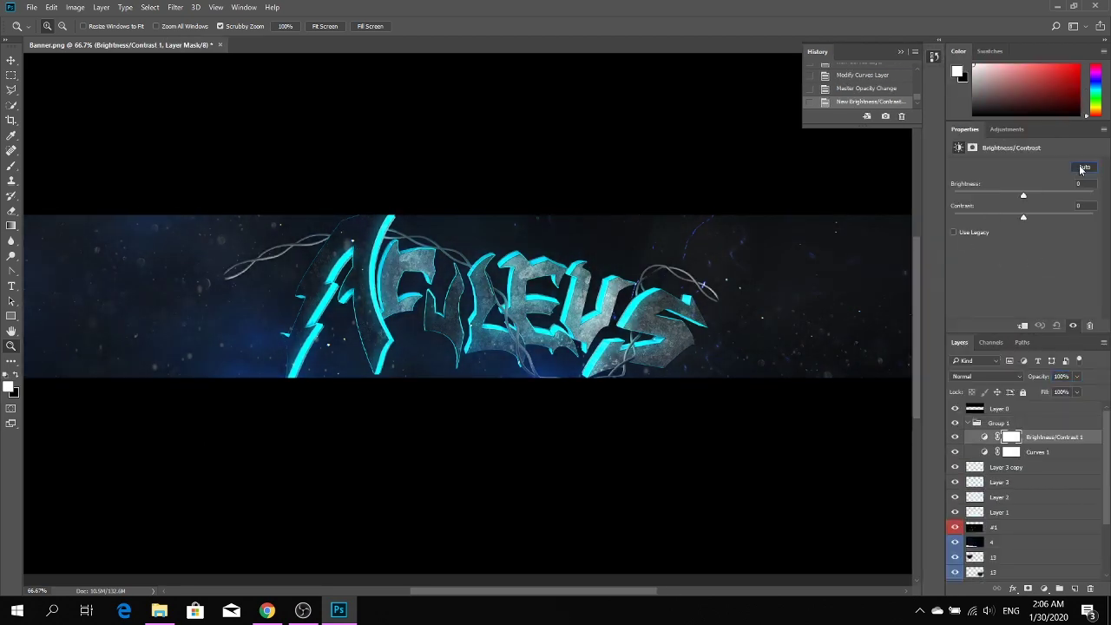
mouse_move(1054, 196)
mouse_down()
mouse_move(994, 196)
mouse_move(1089, 217)
mouse_up()
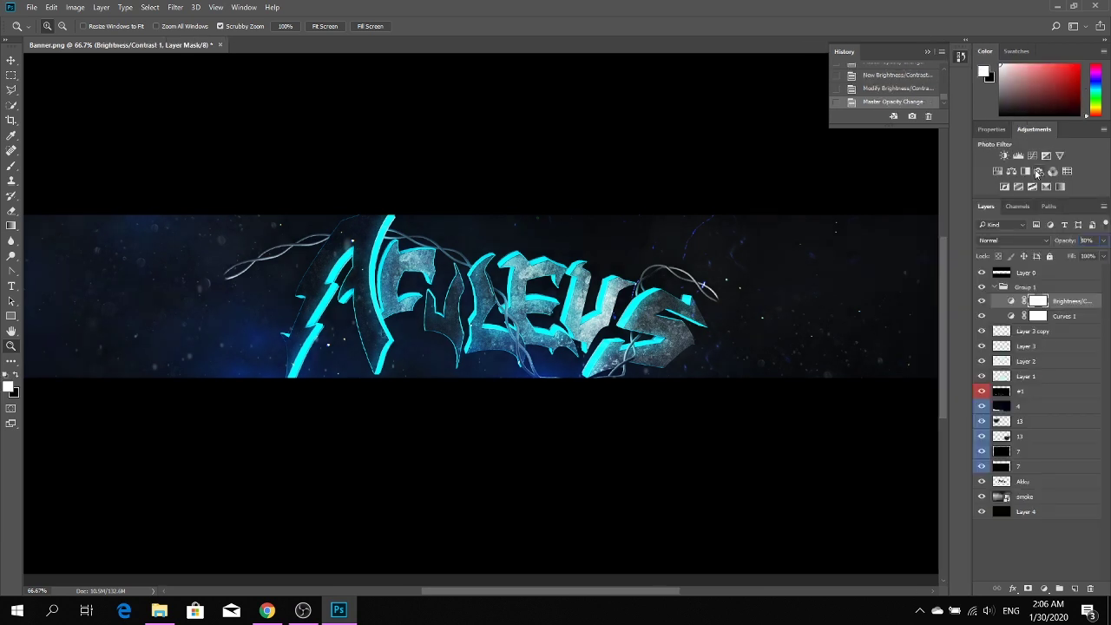
Step: Add a Photo Filter adjustment with a blue filter colour
click(1038, 171)
click(992, 181)
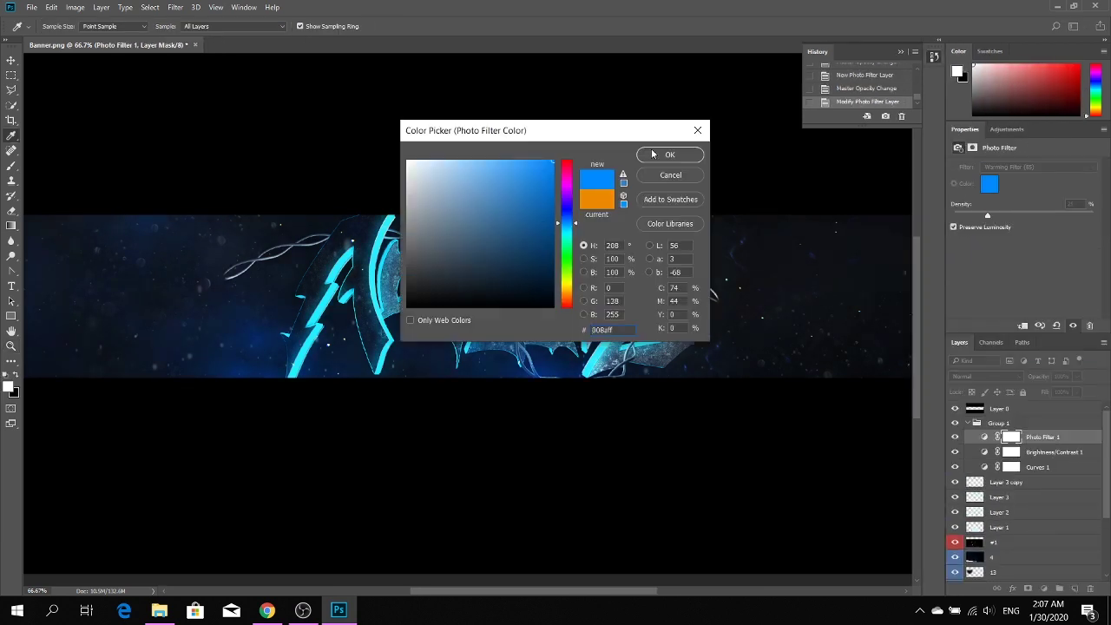
click(659, 153)
Step: Add a Hue/Saturation adjustment to Group 1, then delete it
click(998, 423)
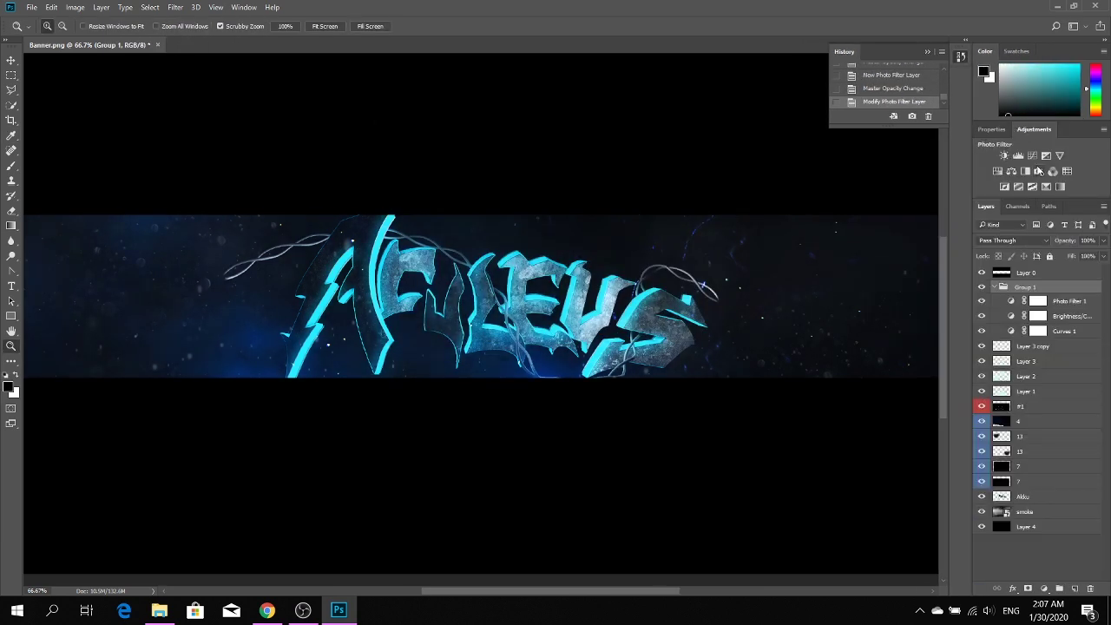
click(995, 264)
key(Delete)
key(Delete)
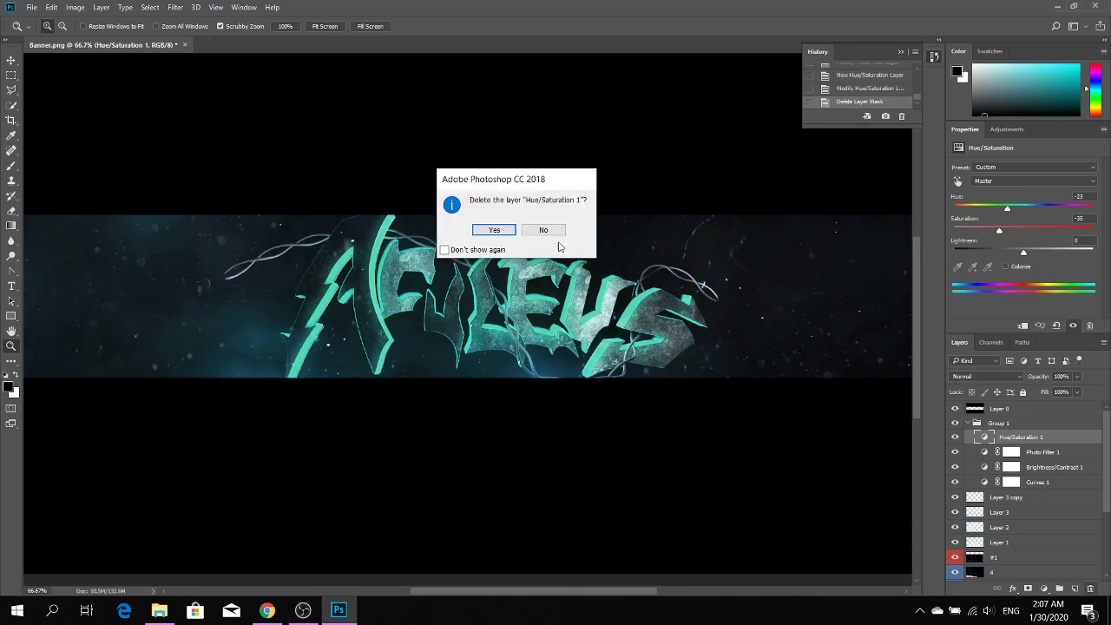
key(Return)
Step: Set Gradient Map 1 to Overlay blending at 10% opacity
click(1045, 186)
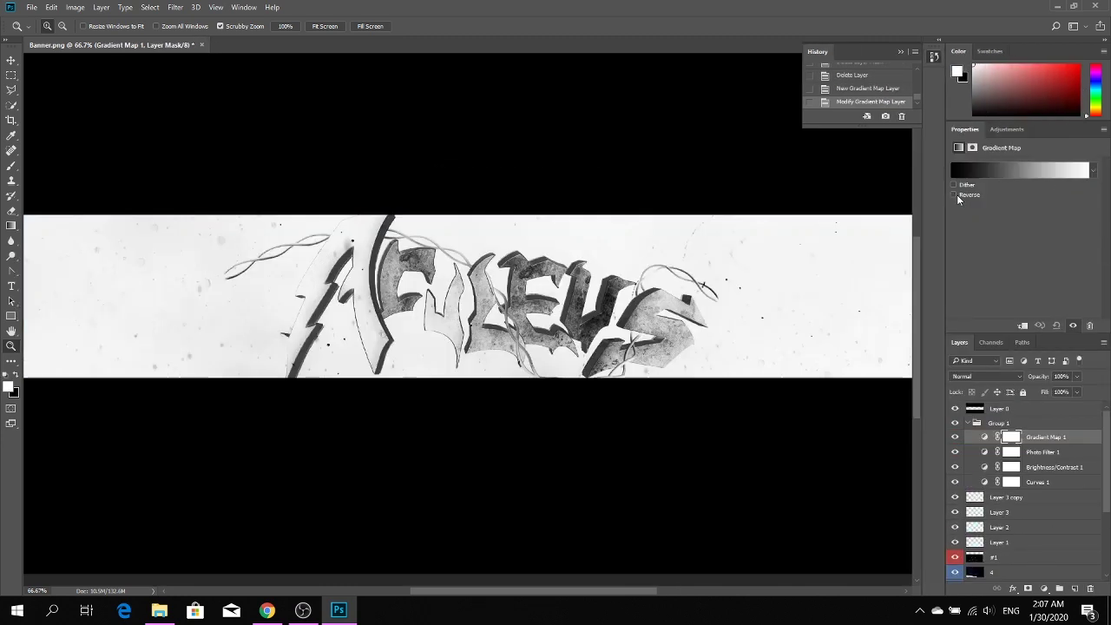
click(985, 376)
click(981, 491)
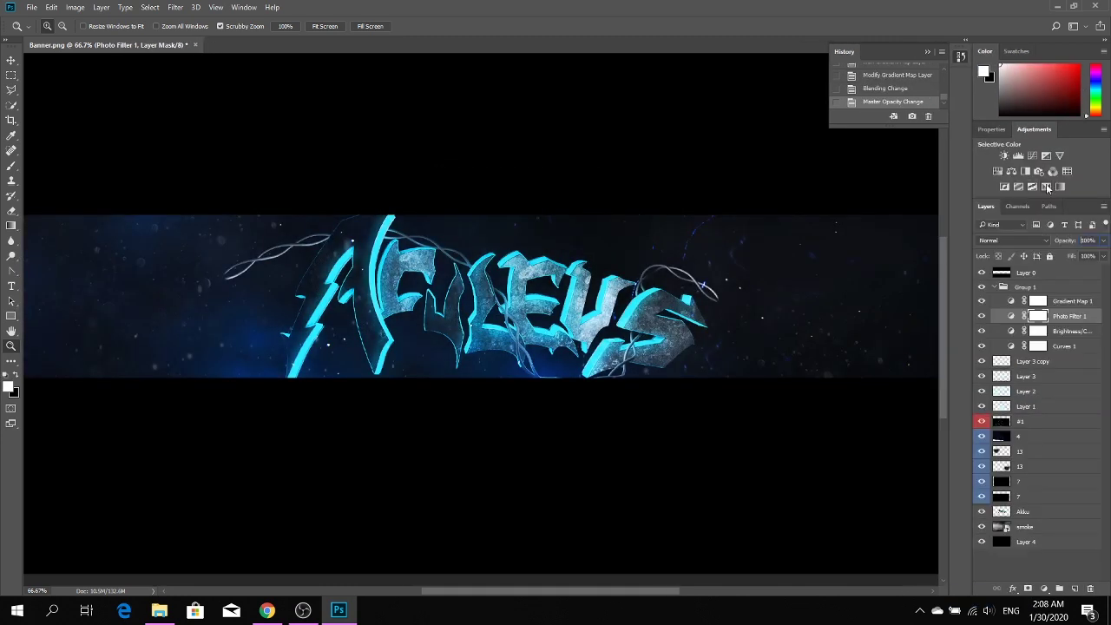
Step: Add a Vibrance adjustment above Photo Filter 1 and move the empty Layer 5
click(1058, 155)
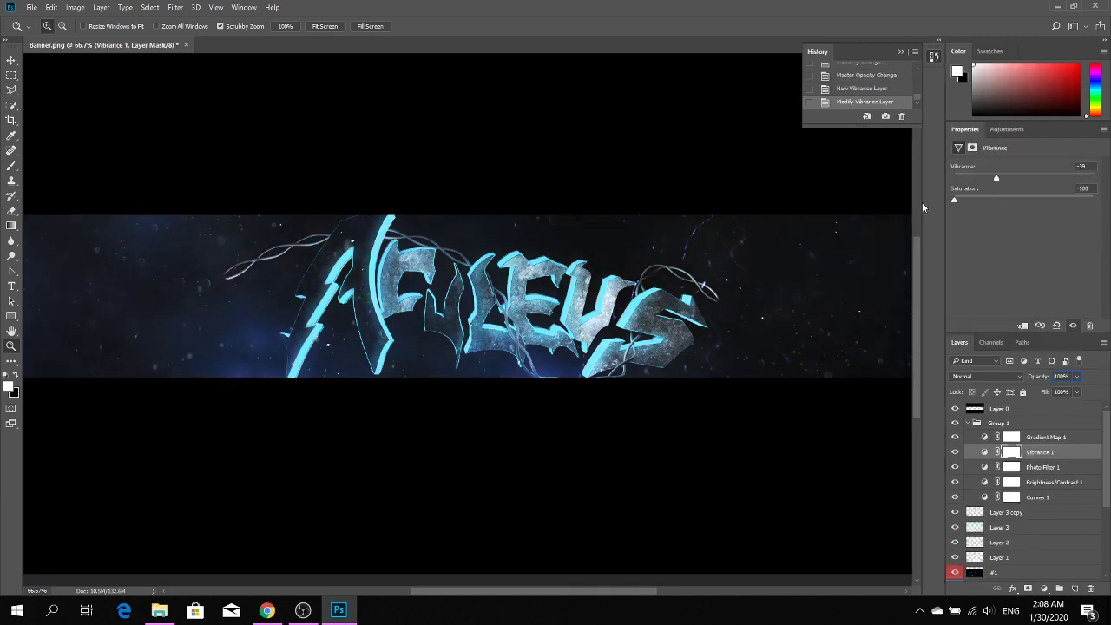
click(969, 422)
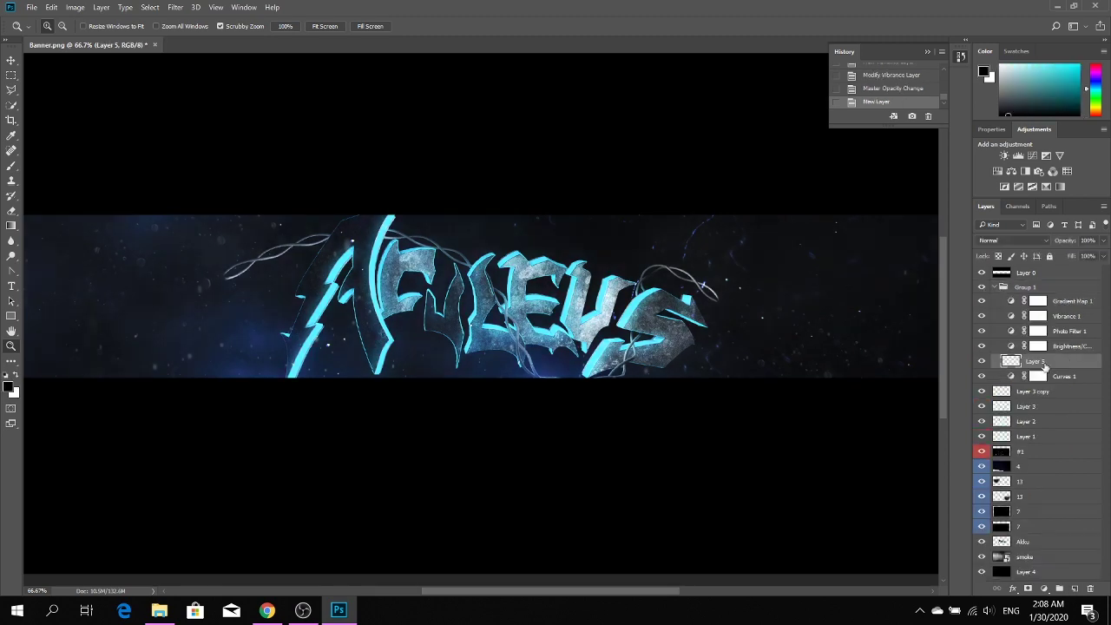
drag(1044, 366, 1044, 381)
Step: Delete the empty Layer 5 and open the DarkFx Pack particles file
key(b)
key(Delete)
click(31, 7)
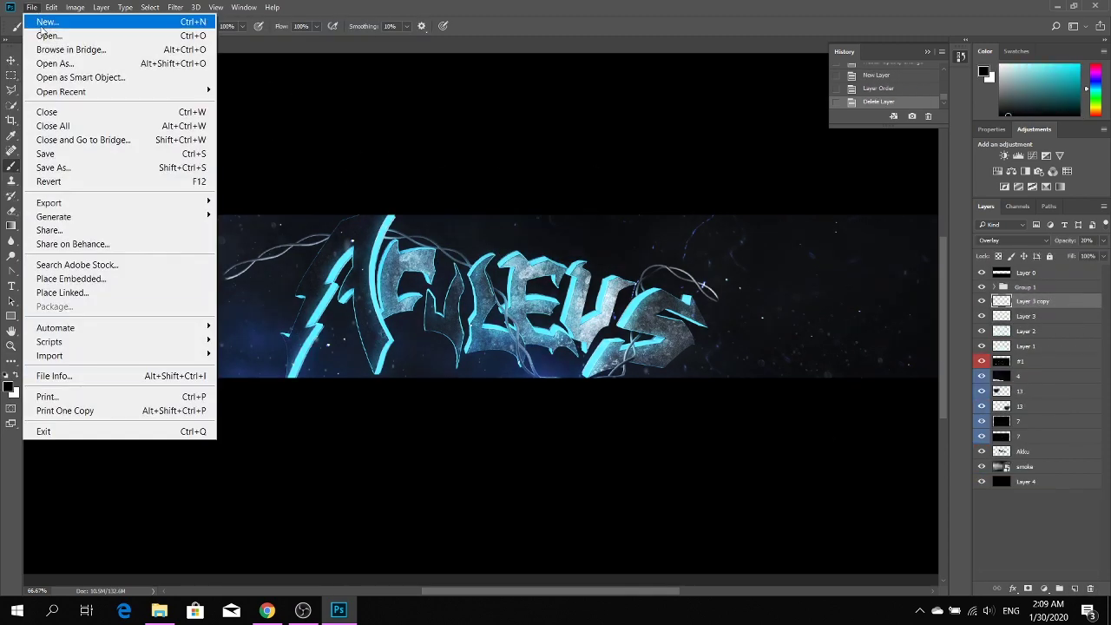
click(47, 35)
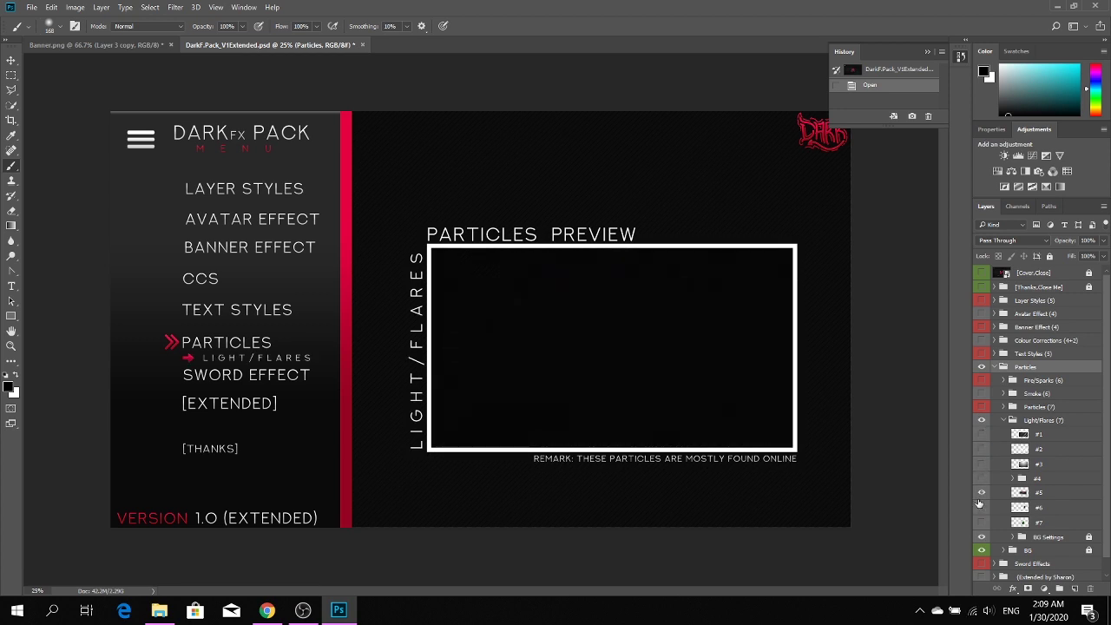
Step: Duplicate the #5 light flare into Banner.png, placing it below layer 13
click(981, 507)
right_click(1038, 507)
click(533, 246)
click(657, 185)
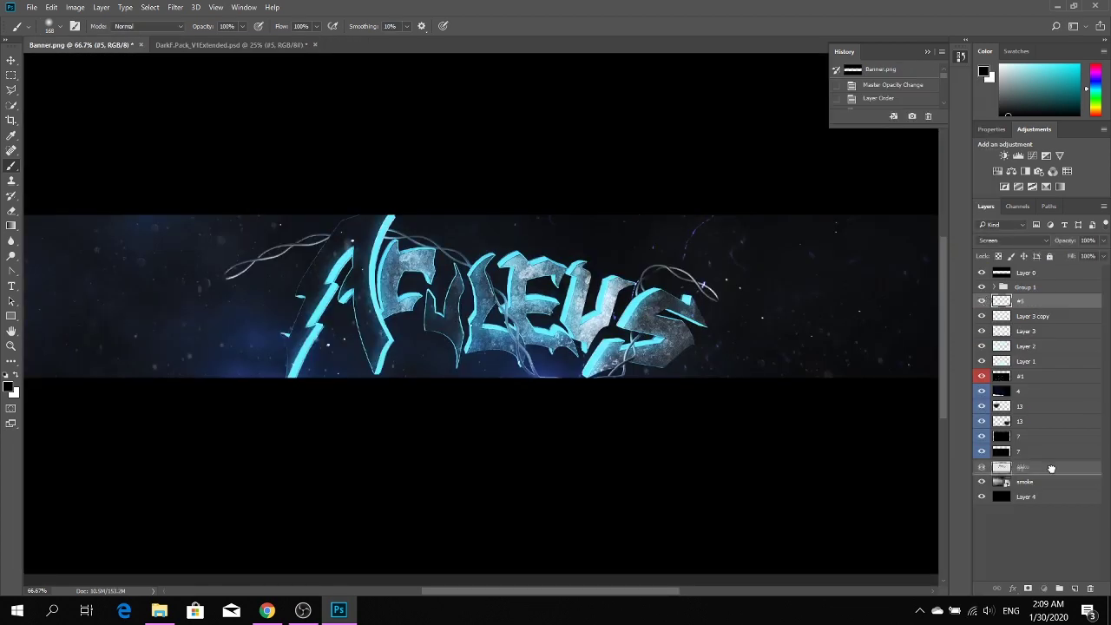
drag(1051, 469, 1052, 432)
Step: Scale the #5 flare to about 63% and rotate it to run diagonally
click(52, 7)
click(74, 308)
drag(597, 409, 546, 291)
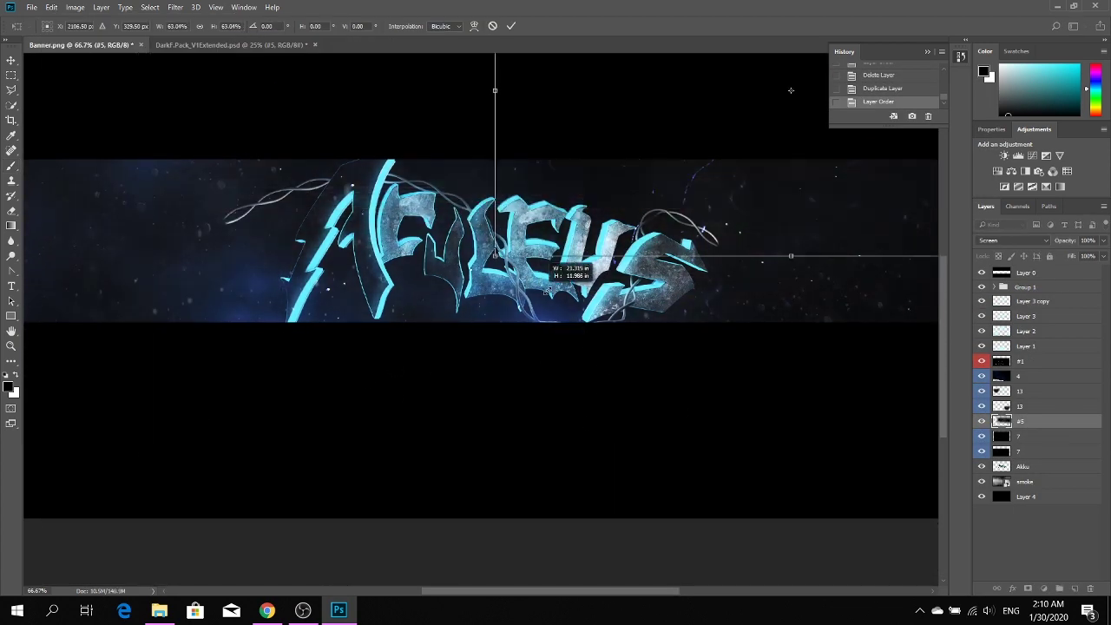
key(Return)
key(e)
click(54, 26)
key(Escape)
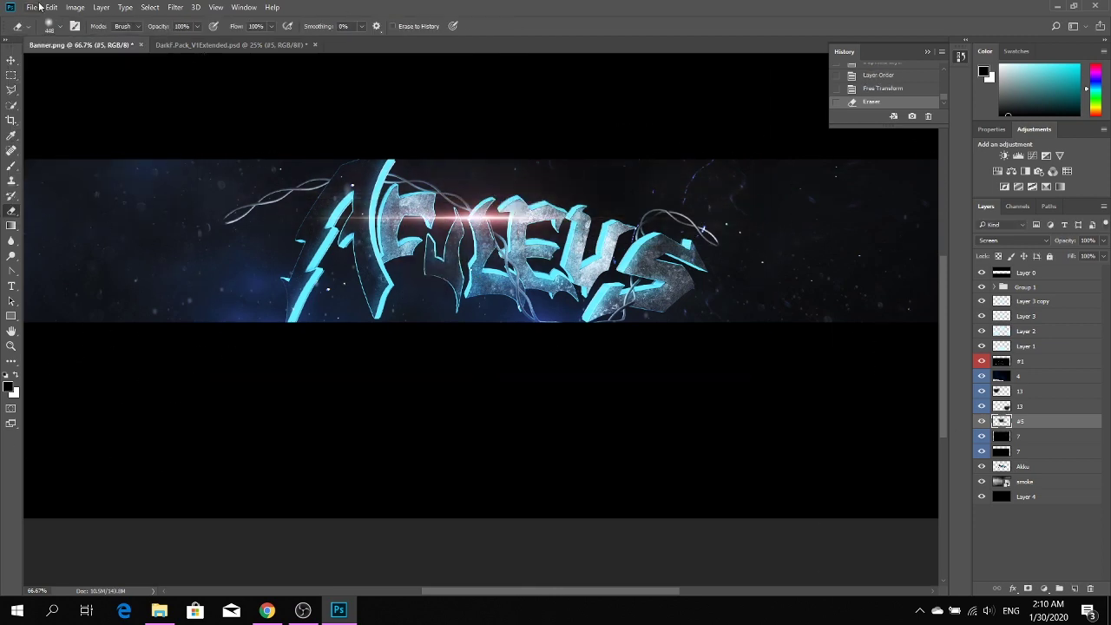
key(ctrl+t)
drag(642, 434, 451, 260)
key(Return)
Step: Recolour the #5 flare with a hue adjustment merged into it
right_click(1037, 421)
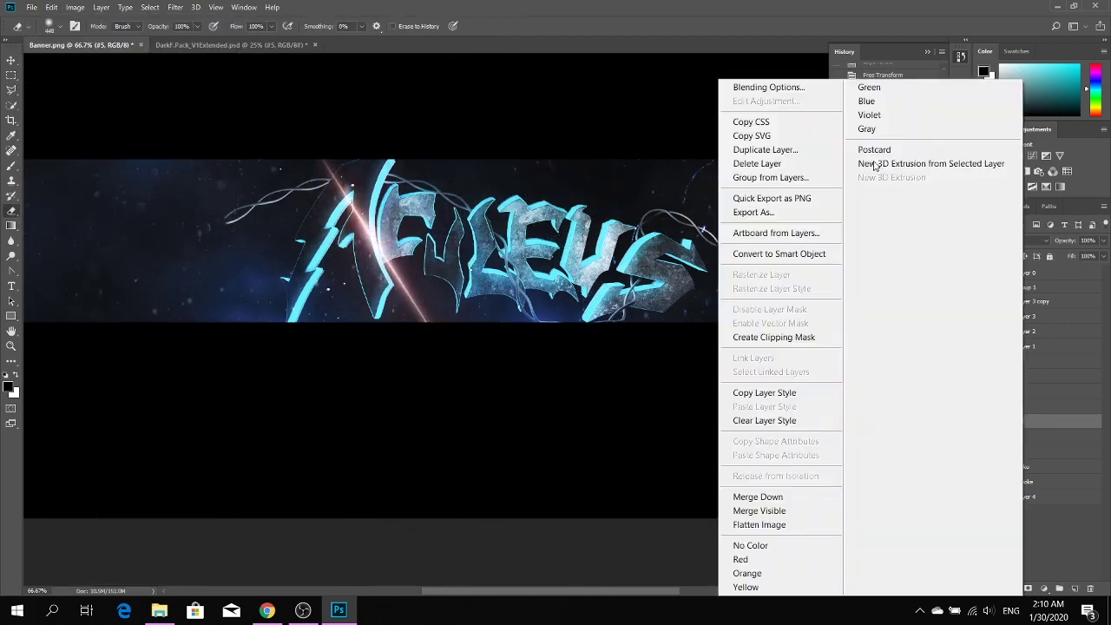
right_click(998, 527)
click(842, 446)
click(51, 7)
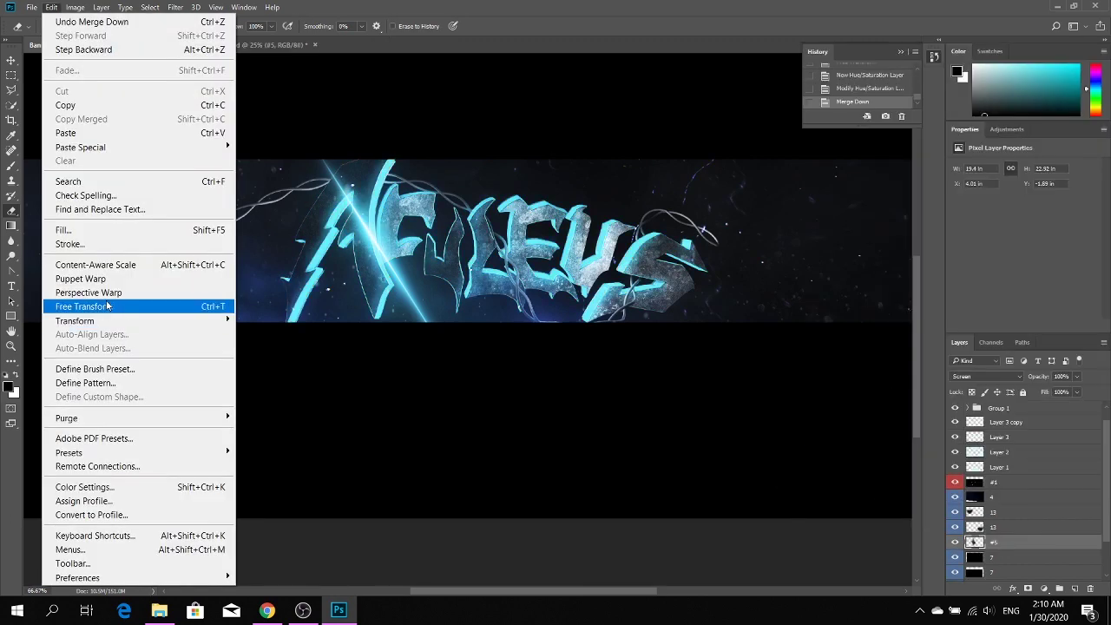
Step: Duplicate the flare and rotate and bend the original
key(ctrl+j)
key(ctrl+t)
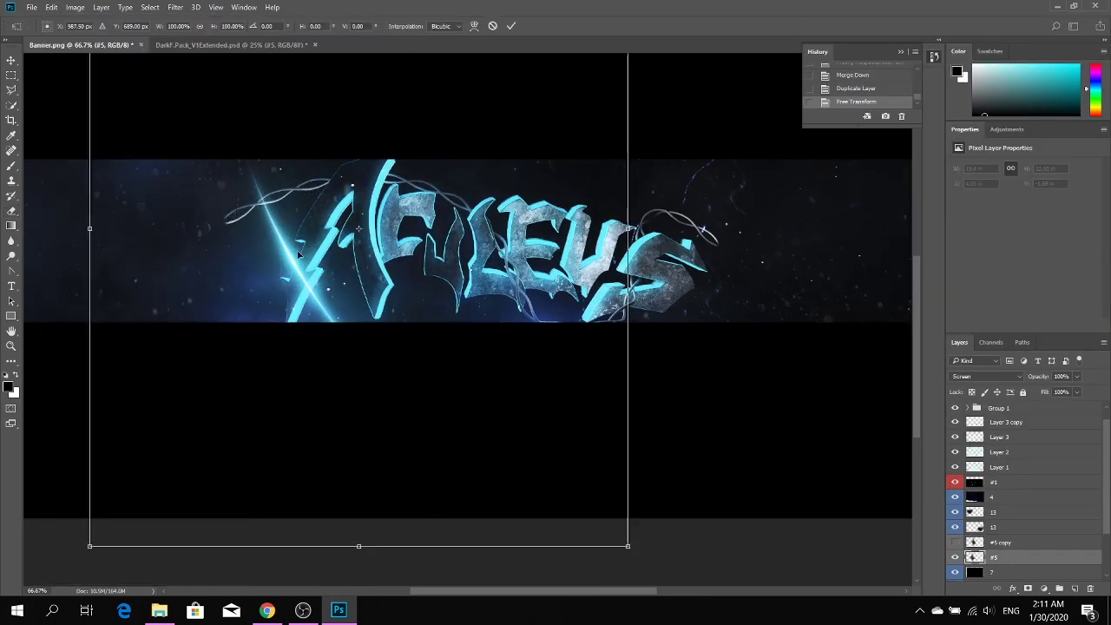
mouse_move(297, 253)
mouse_down()
mouse_move(660, 347)
mouse_move(260, 399)
mouse_up()
key(Return)
Step: Move the flare near the A and erase where it covers the letters
key(ctrl+t)
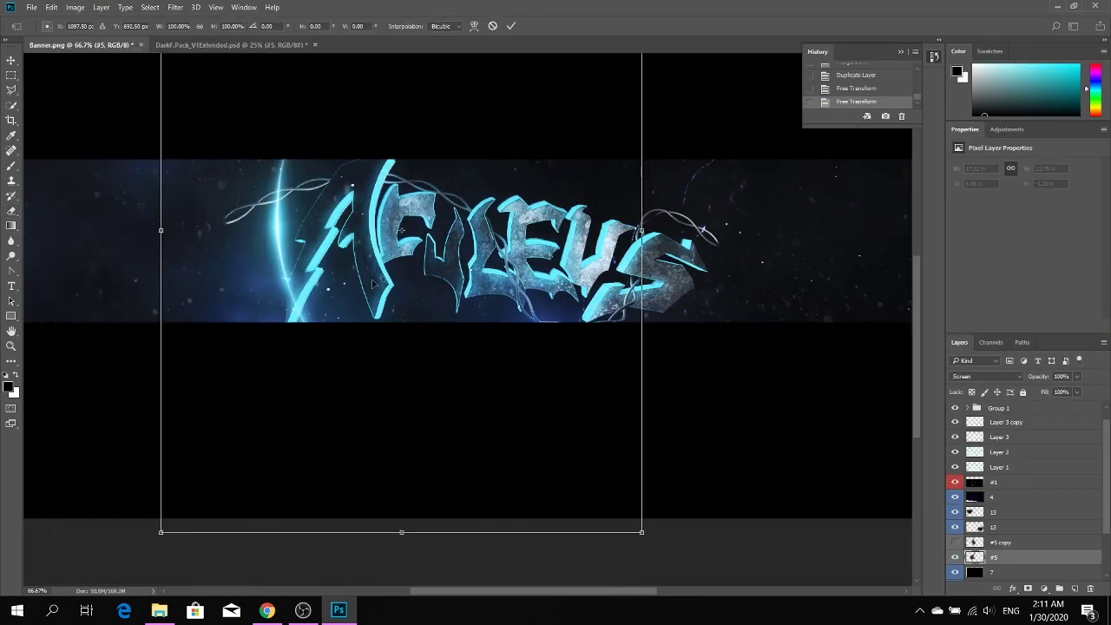
drag(374, 282, 460, 286)
key(Return)
key(e)
drag(390, 287, 475, 366)
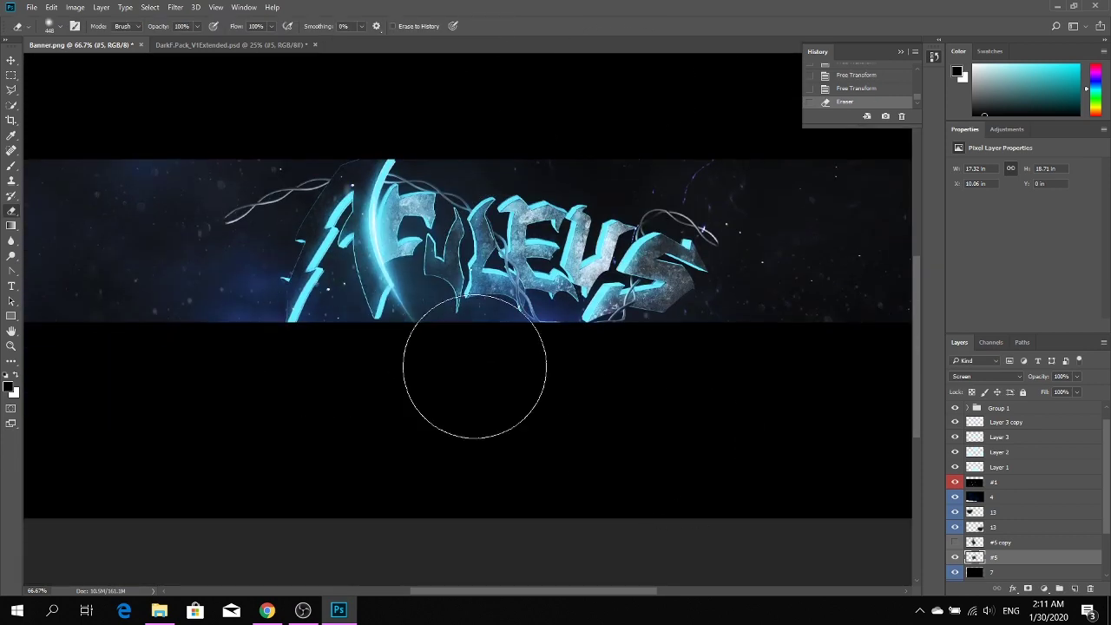
Step: Warp the #5 copy flare into an arc
click(955, 542)
click(998, 541)
key(ctrl+t)
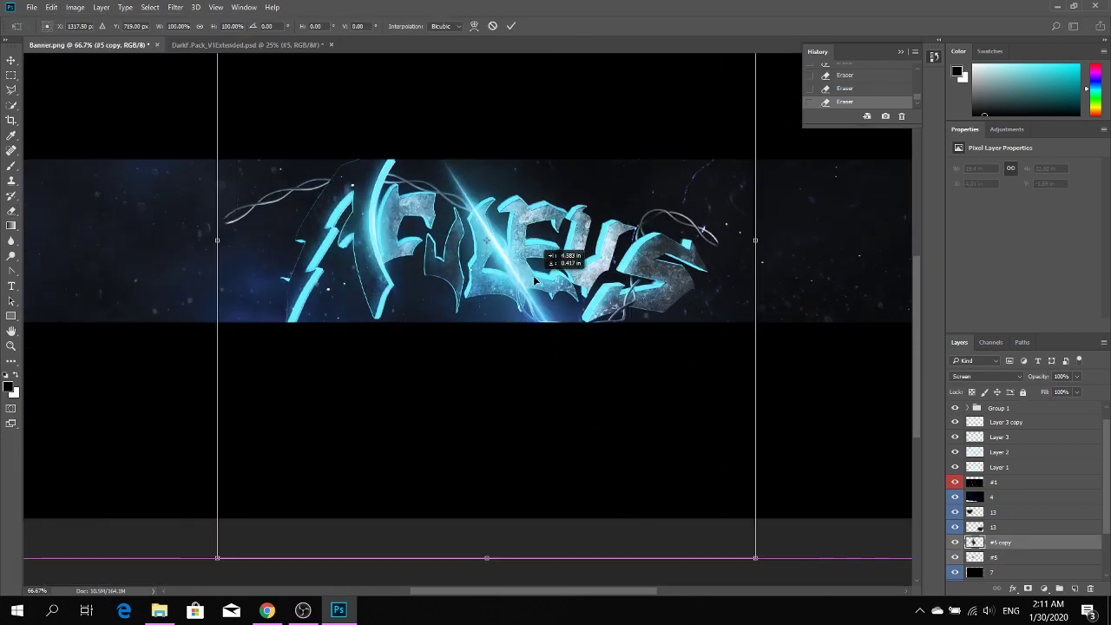
click(474, 25)
drag(556, 329, 541, 341)
key(Return)
Step: Place the #5 copy over the right letters and erase its overlap
key(ctrl+t)
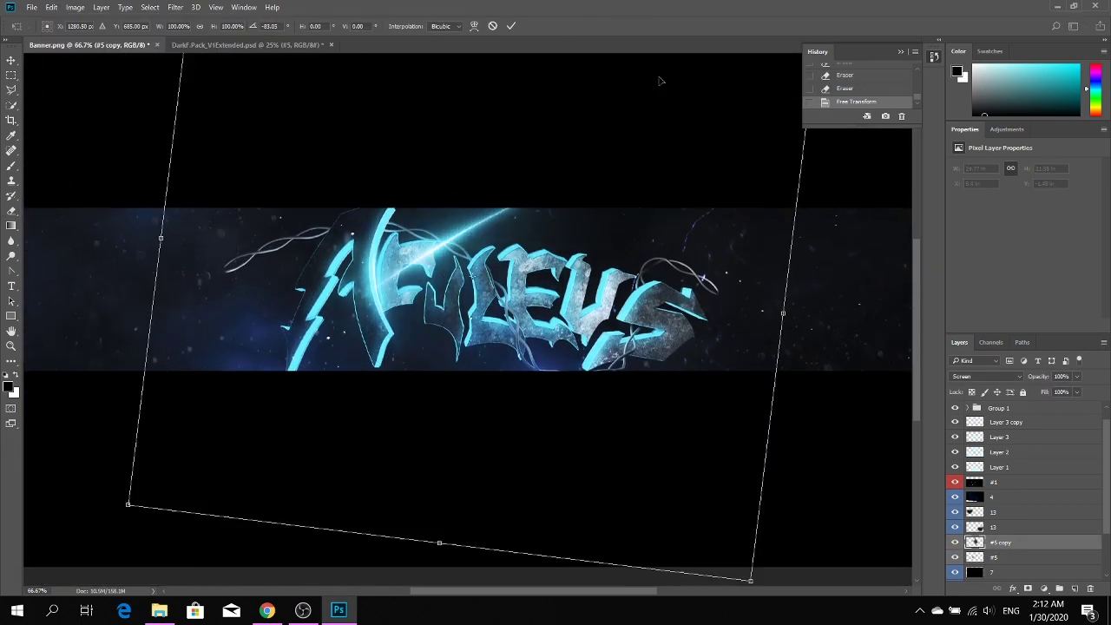
mouse_move(486, 260)
mouse_down()
mouse_move(694, 358)
mouse_move(707, 266)
mouse_up()
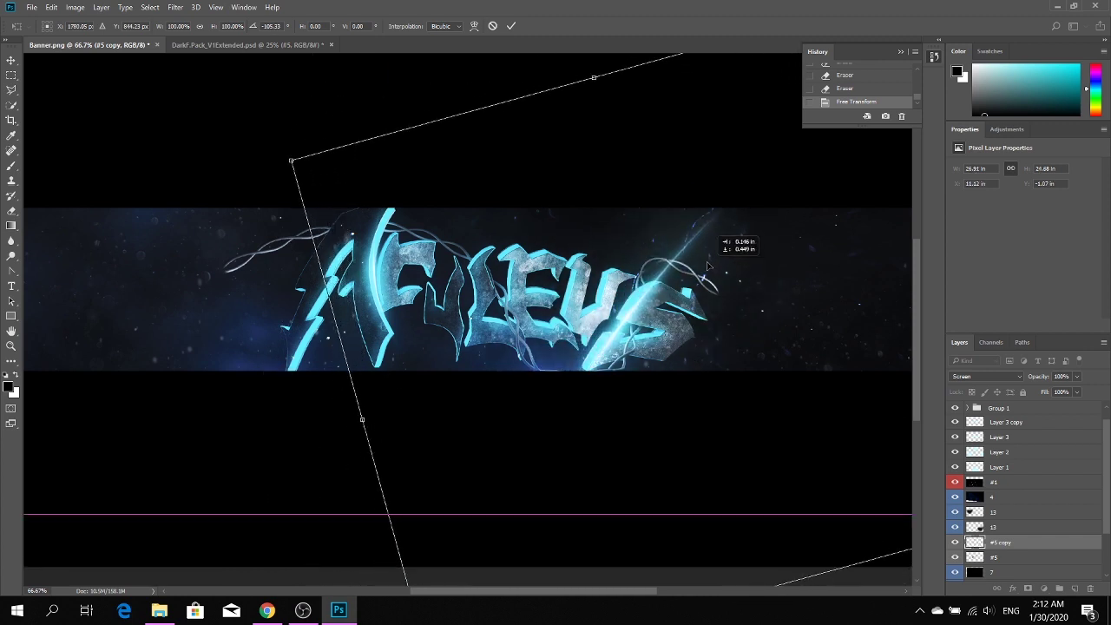
drag(503, 329, 482, 260)
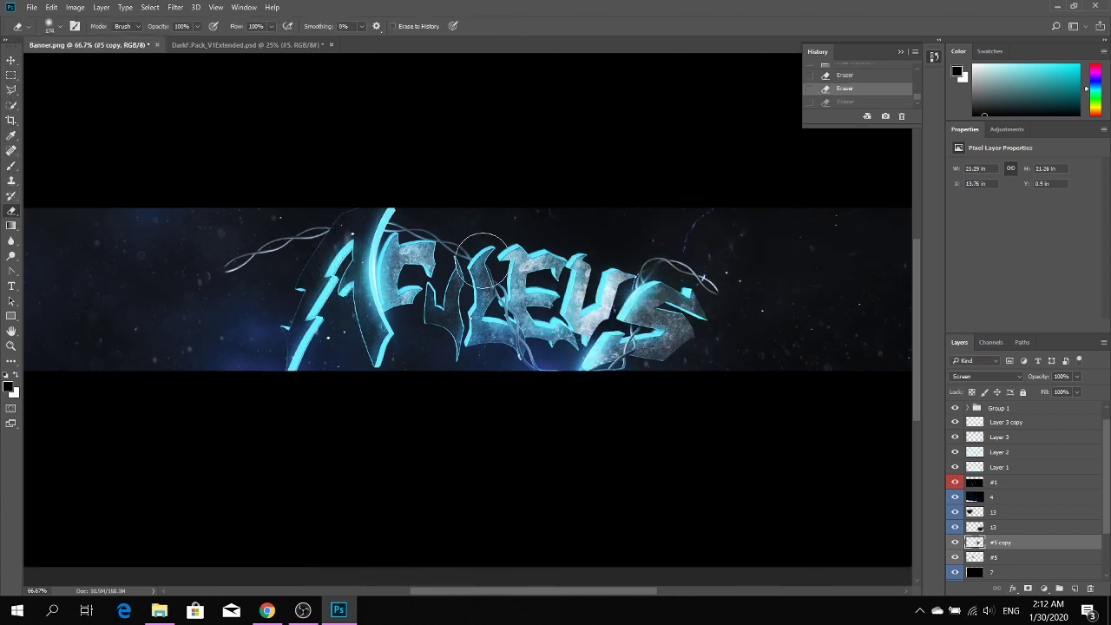
key(z)
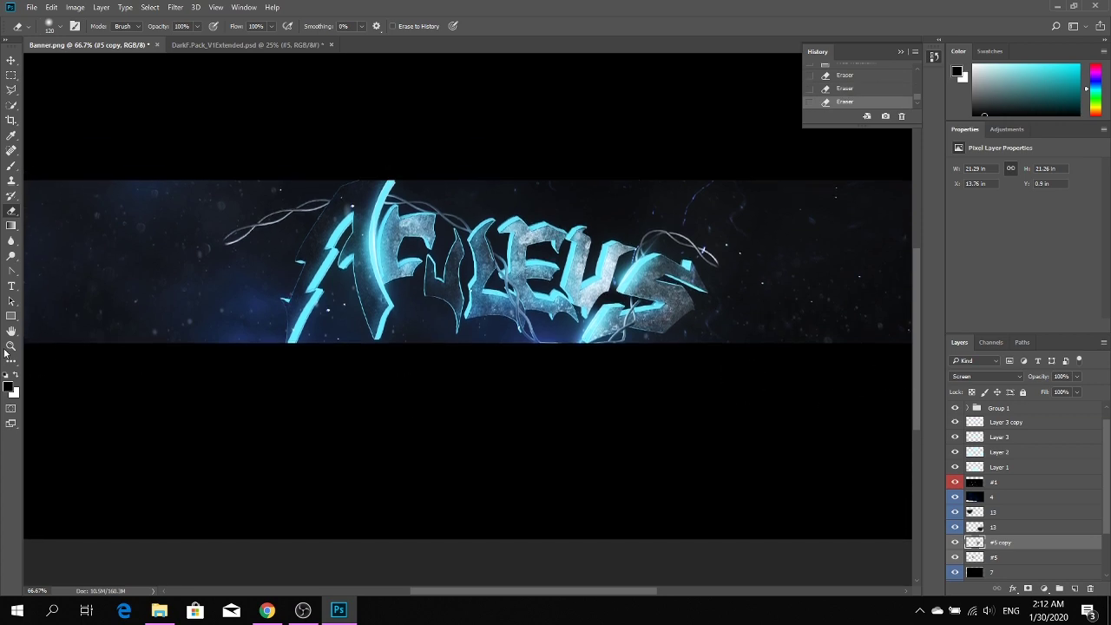
alt+click(610, 389)
Step: Close DarkFx Pack without saving, then try a Hue/Saturation hue shift and delete it
key(ctrl+w)
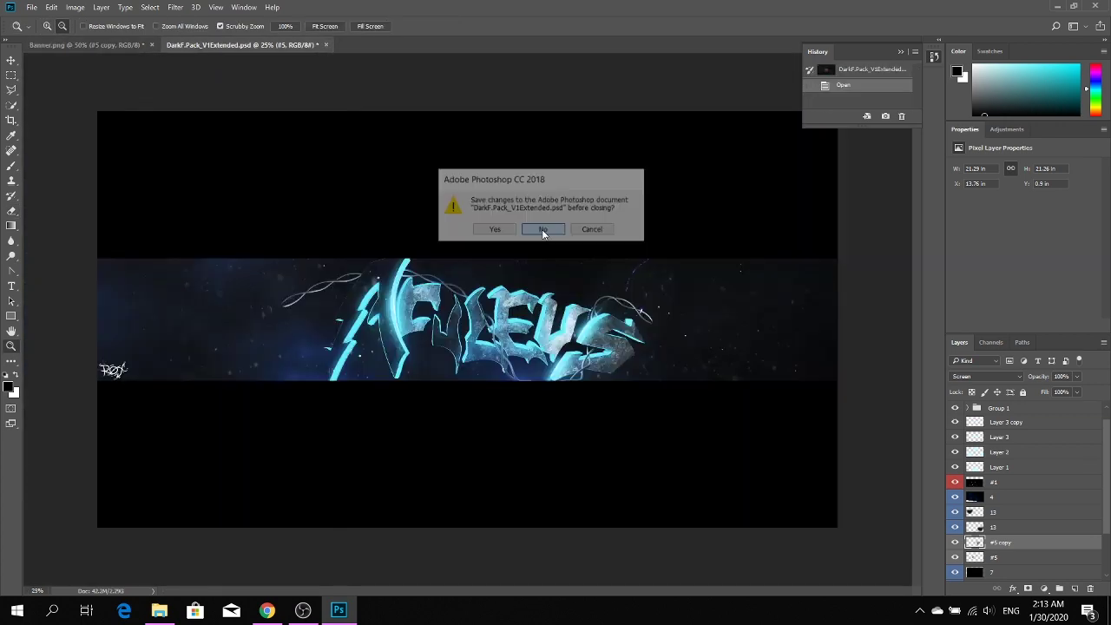
click(560, 225)
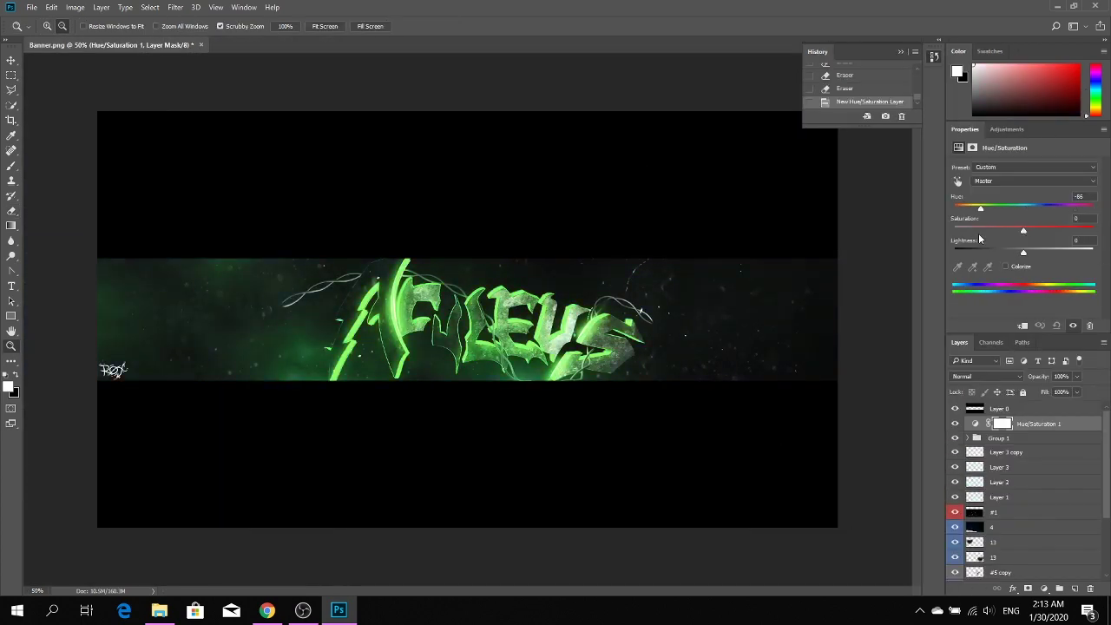
drag(1022, 208, 1088, 209)
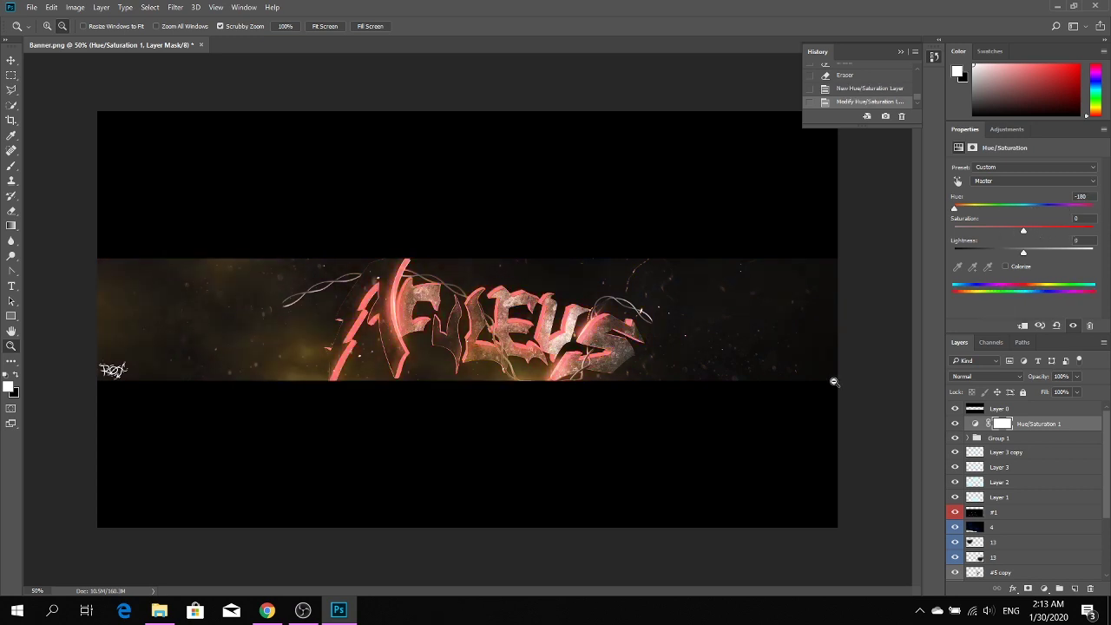
click(1089, 588)
click(491, 230)
click(1089, 588)
click(493, 230)
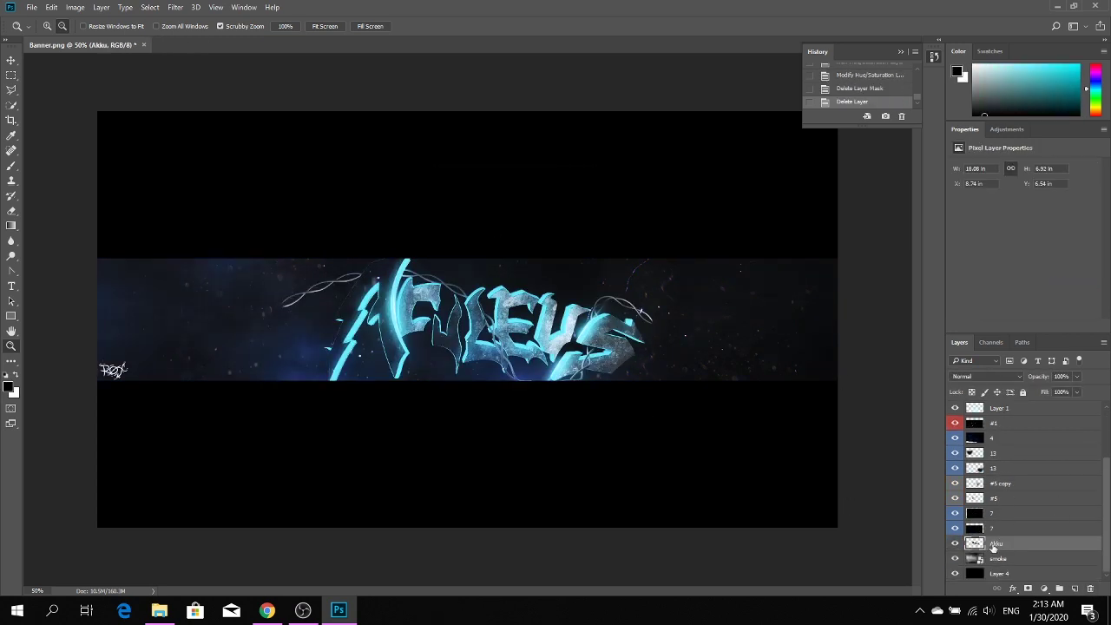
Step: Paste the copied wire strand as a new layer in the lower left
key(ctrl+plus)
key(ctrl+plus)
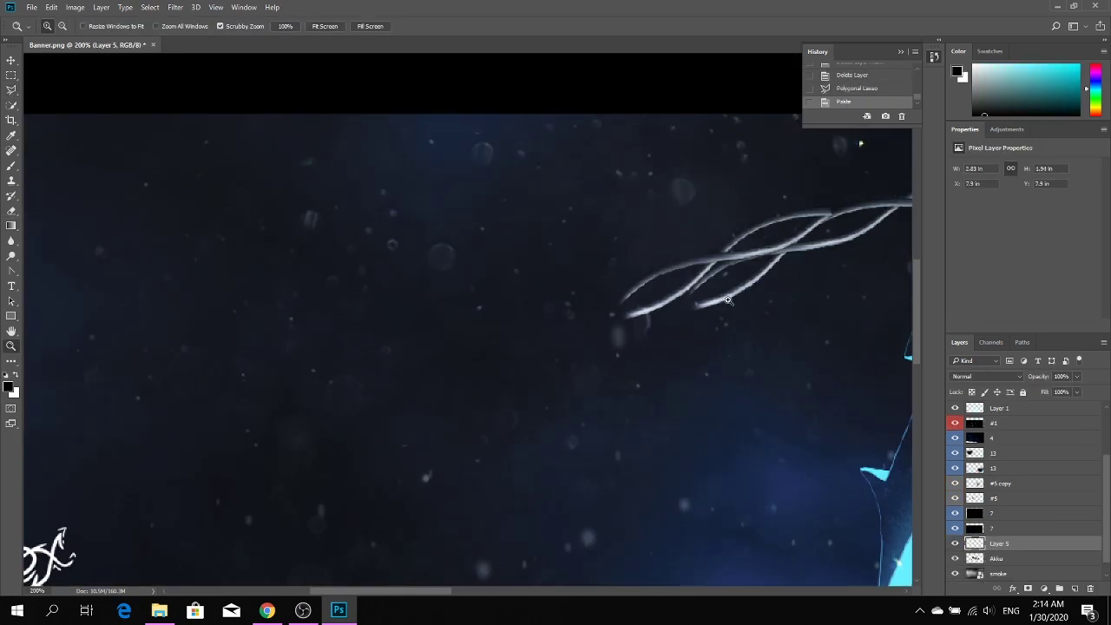
key(ctrl+c)
key(ctrl+v)
key(ctrl+t)
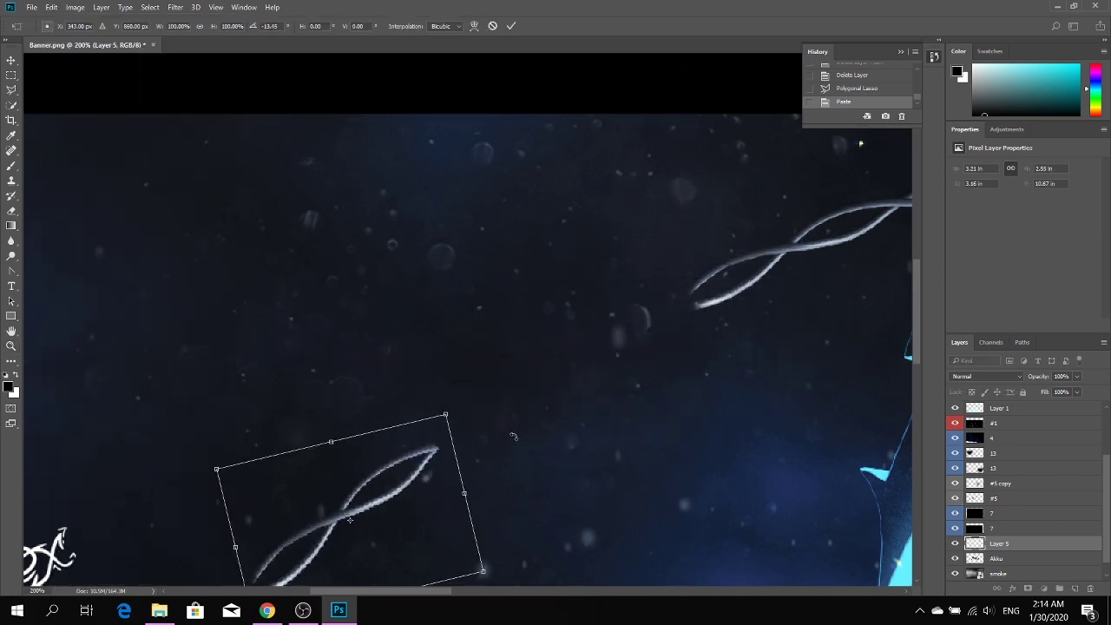
key(Return)
scroll(513, 437, down, 3)
Step: Erase the strand's cut-off end to fade it out
key(e)
click(607, 339)
click(611, 264)
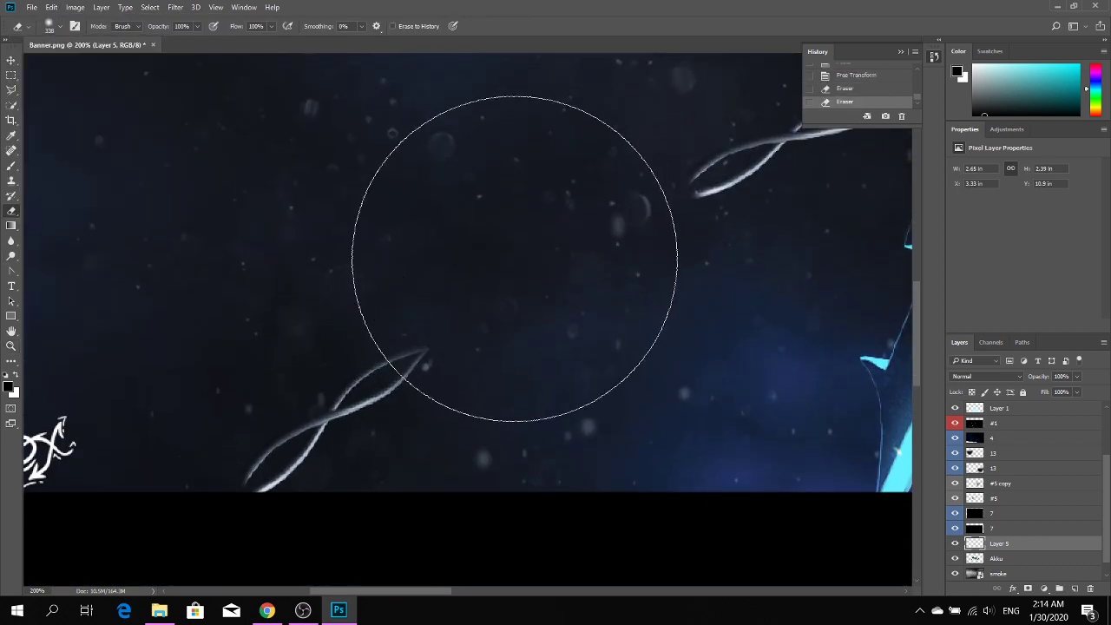